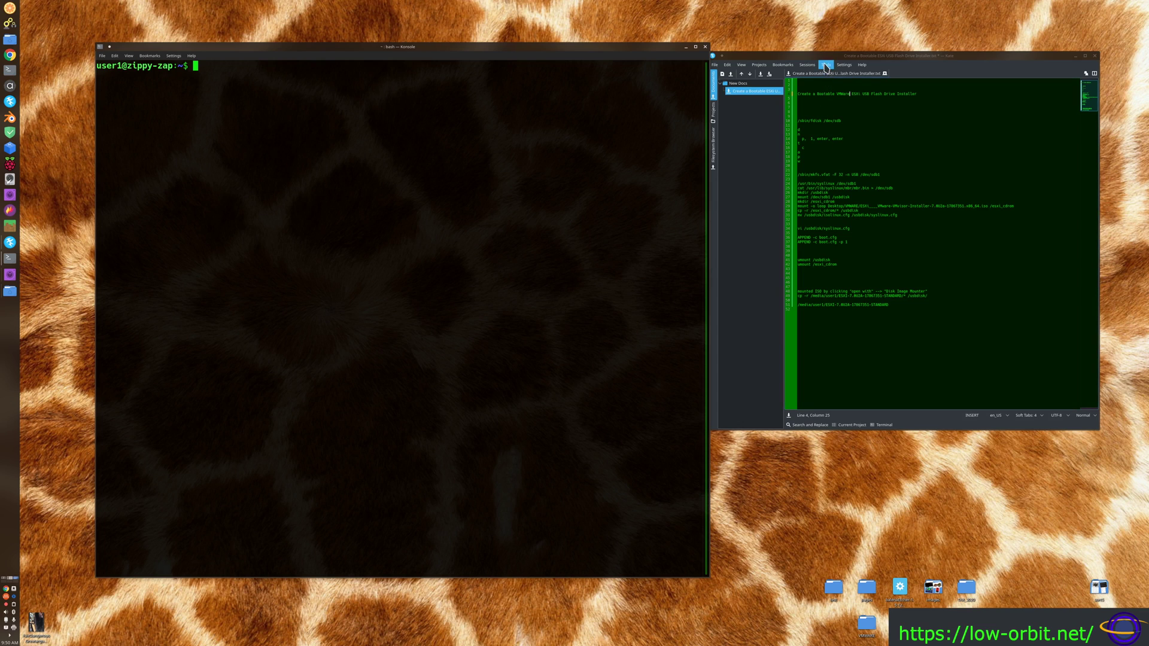
# Open the Disks utility beside the notes and display the details of the 15 GB SanDisk USB drive
pyautogui.moveTo(825, 60); pyautogui.dragTo(832, 30)
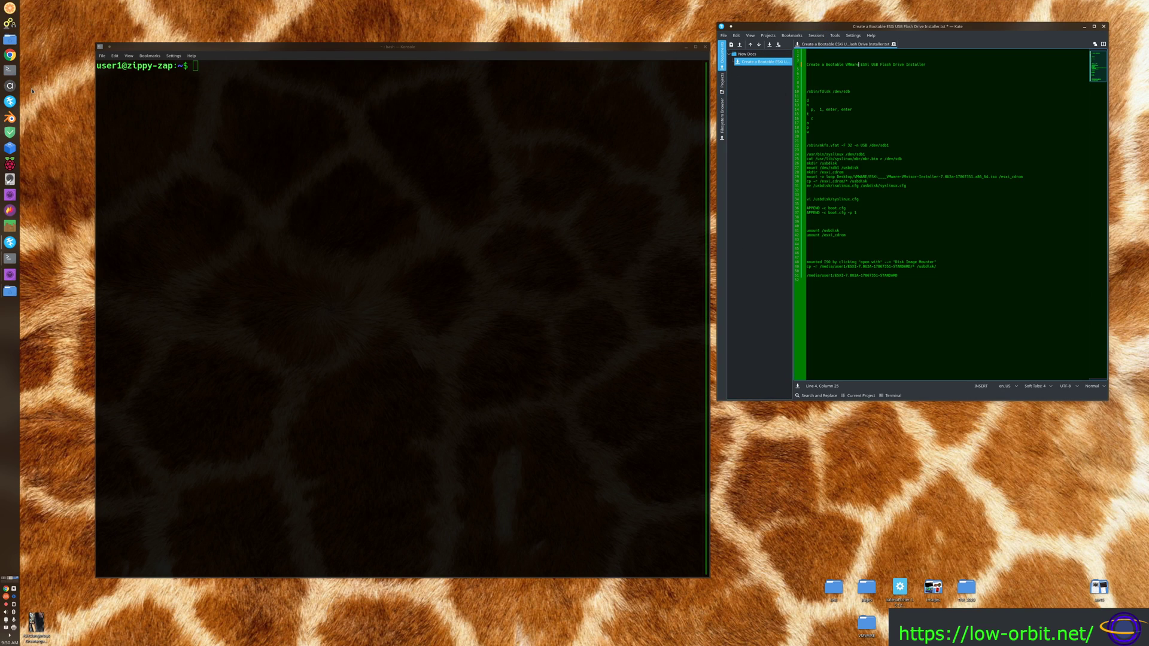
pyautogui.click(10, 179)
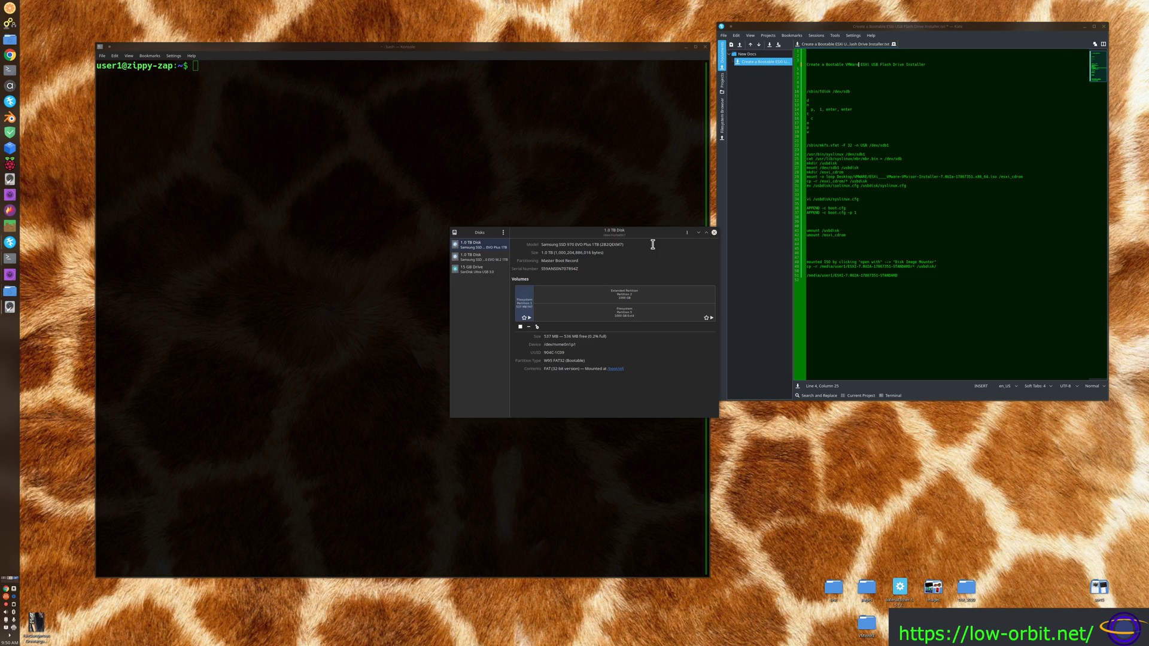
pyautogui.moveTo(651, 234); pyautogui.dragTo(258, 88)
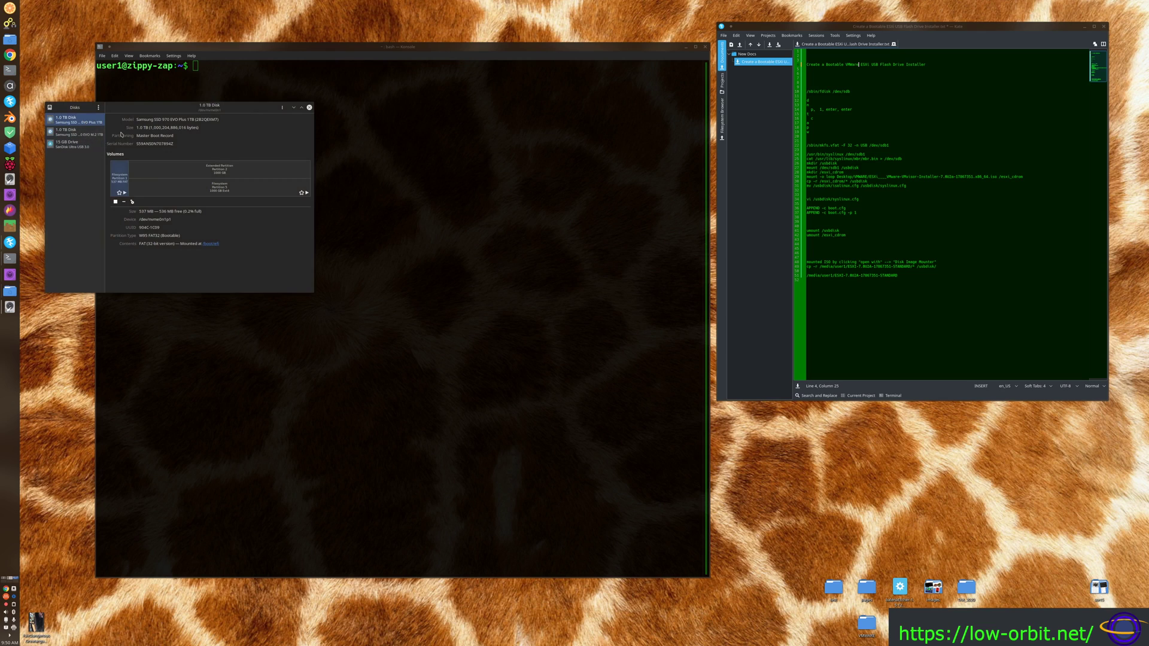
pyautogui.click(64, 144)
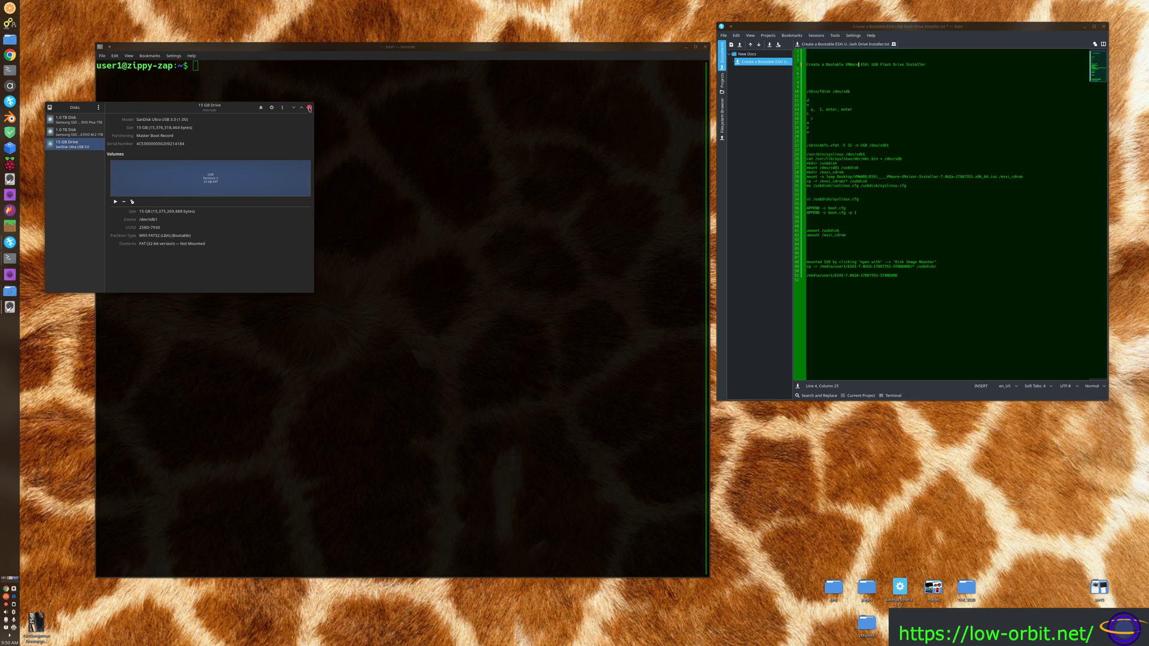
pyautogui.moveTo(209, 106); pyautogui.dragTo(238, 97)
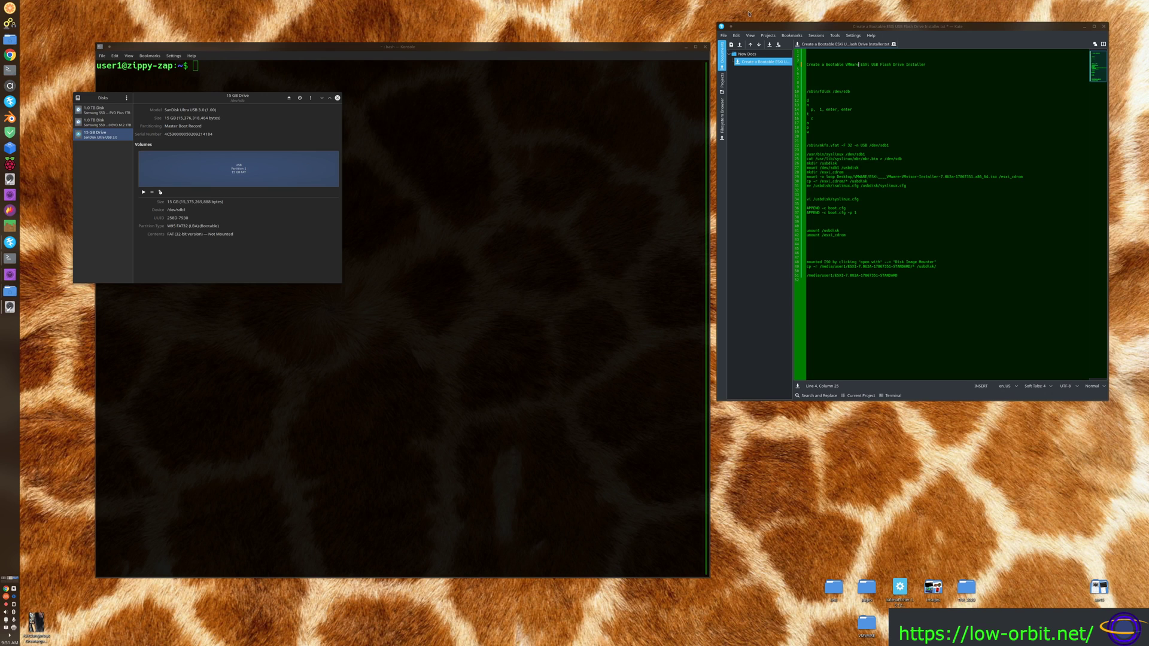
# Enlarge the text of the ESXi installer notes, then resize and reposition the Kate window so all commands are readable beside the Disks window
pyautogui.moveTo(770, 26); pyautogui.dragTo(394, 92)
pyautogui.hotkey('ctrl', '+')
pyautogui.hotkey('ctrl', '+')
pyautogui.hotkey('ctrl', '+')
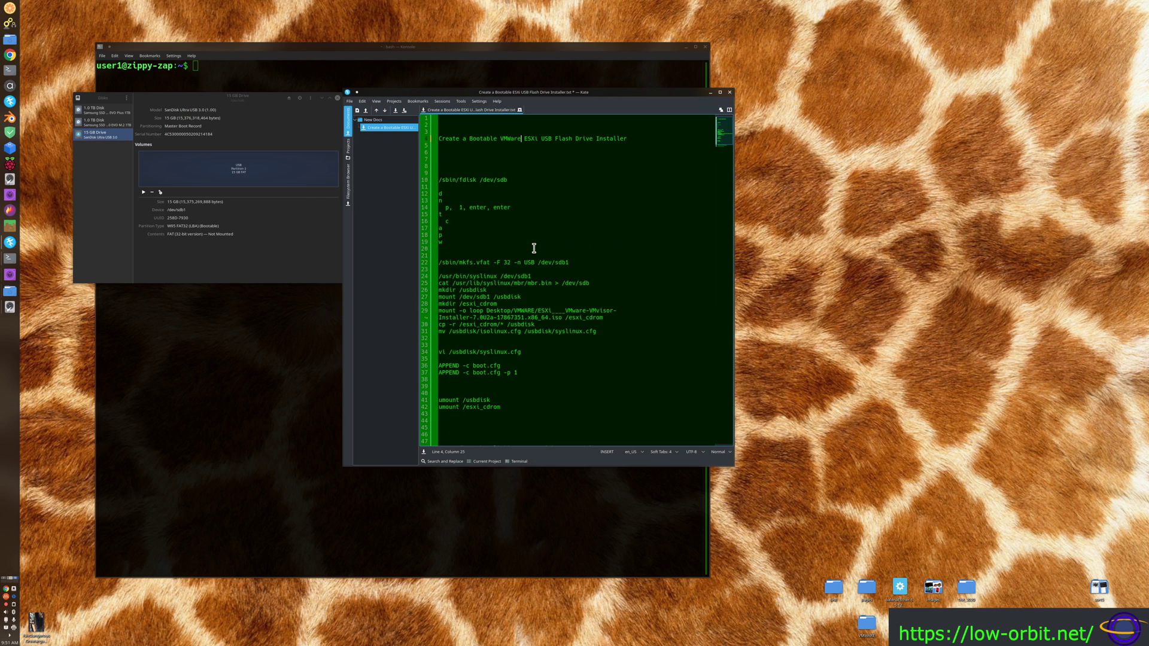
pyautogui.hotkey('ctrl', '+')
pyautogui.hotkey('ctrl', '+')
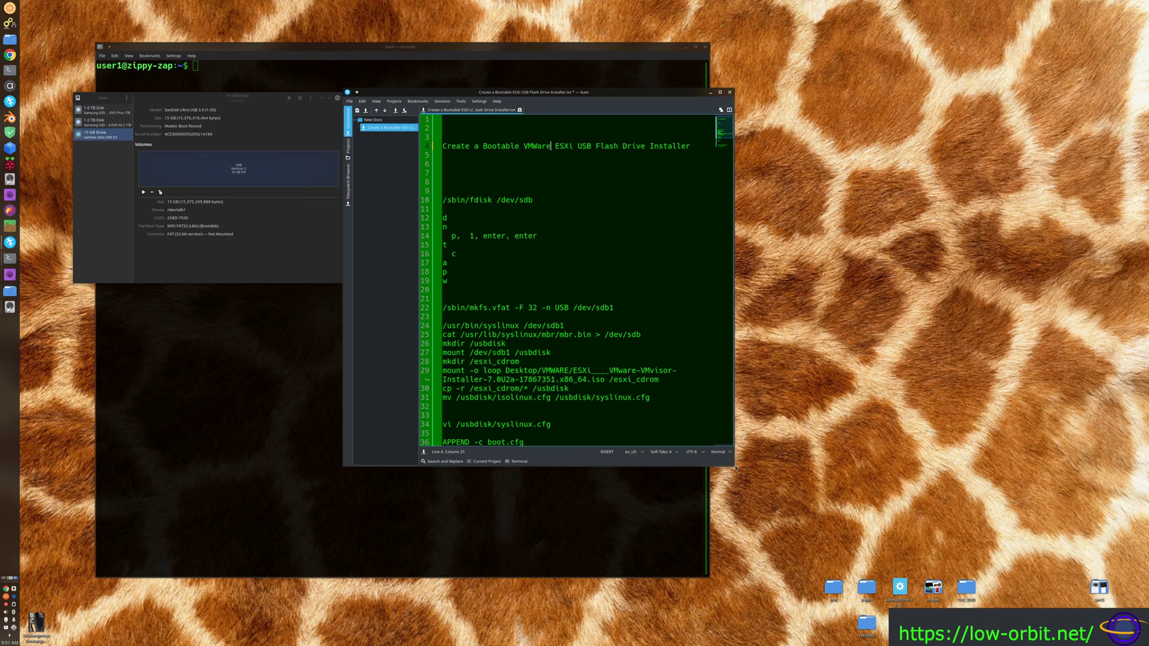
pyautogui.moveTo(737, 469); pyautogui.dragTo(1078, 623)
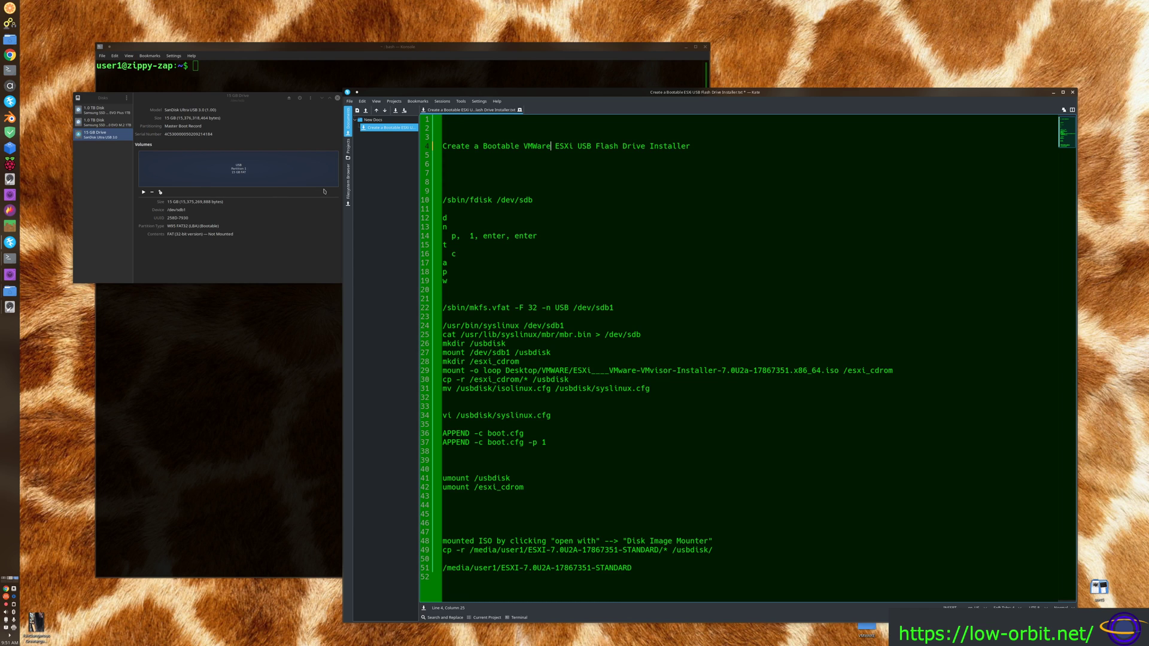
pyautogui.moveTo(343, 187); pyautogui.dragTo(490, 187)
pyautogui.moveTo(705, 91); pyautogui.dragTo(764, 22)
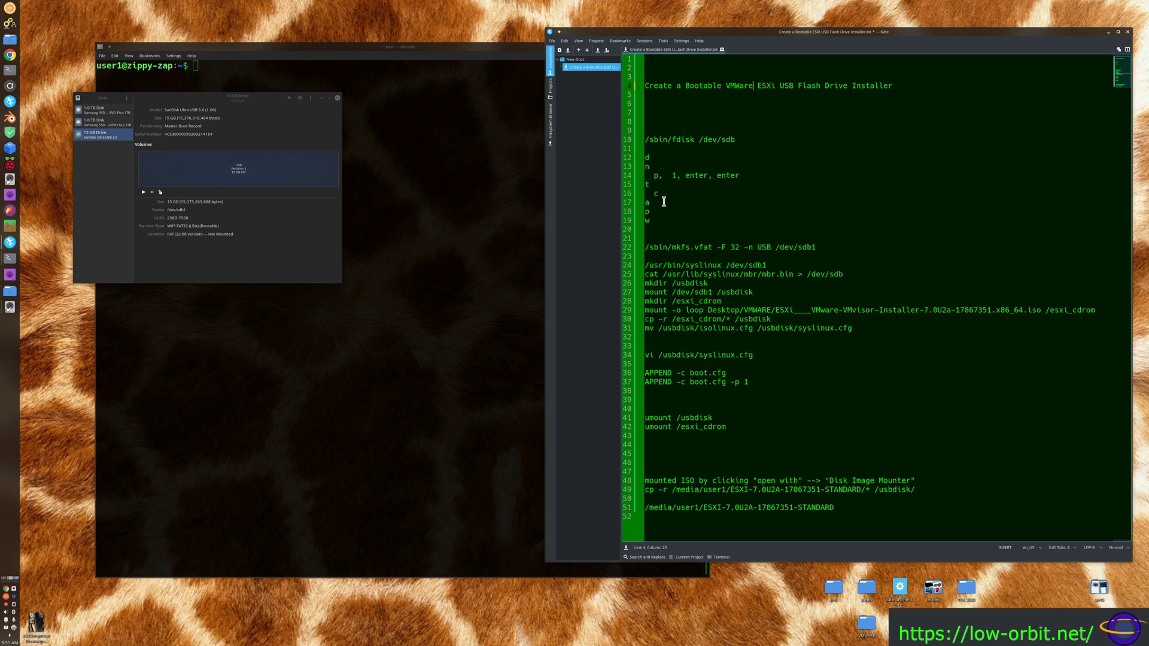
# Add the line "fdiskj -l" to the notes above the /sbin/fdisk /dev/sdb command
pyautogui.click(704, 118)
pyautogui.write('F')
pyautogui.press('BackSpace')
pyautogui.write('fdiskj -l')
# Close the Disks utility and try to list the disks with fdisk -l in the terminal as the regular user
pyautogui.click(169, 217)
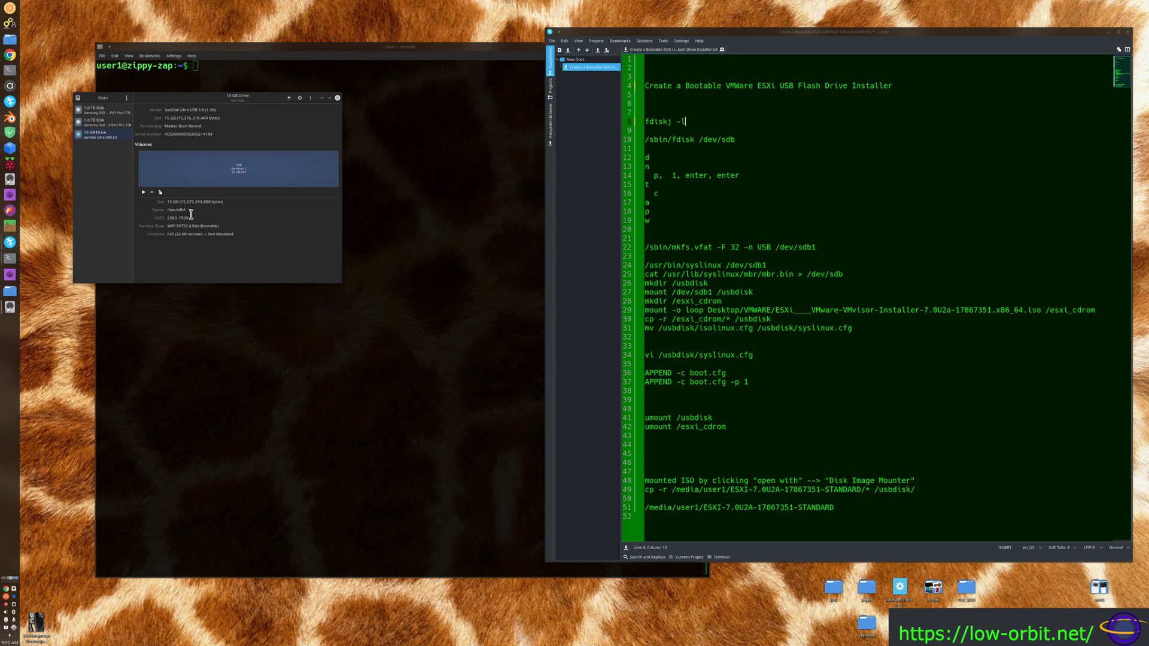
pyautogui.click(337, 98)
pyautogui.click(391, 230)
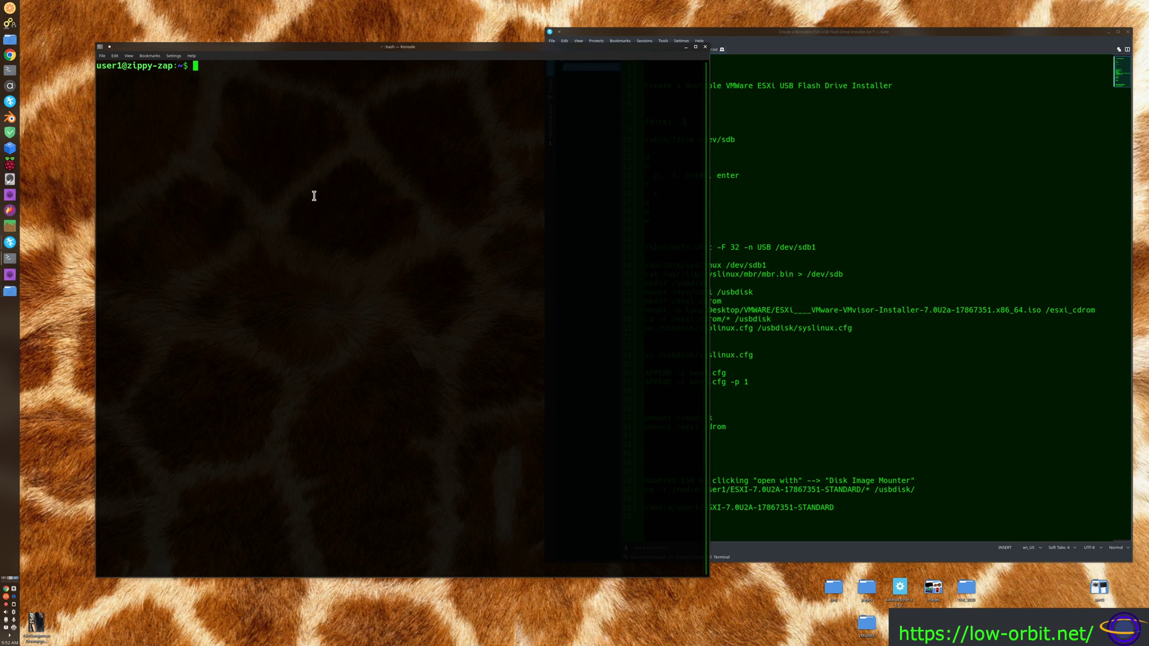
pyautogui.write('fdisk j-l')
pyautogui.press('BackSpace')
pyautogui.press('BackSpace')
pyautogui.press('BackSpace')
pyautogui.write('-l')
pyautogui.press('Return')
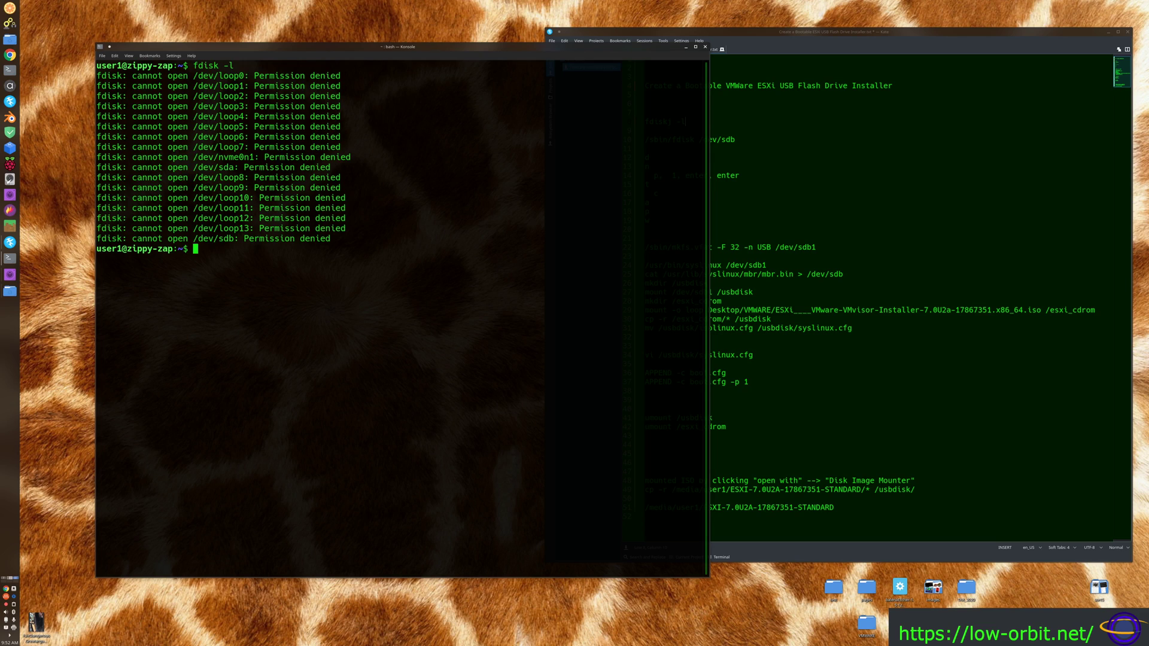
# Switch the terminal session to root with sudo su -, entering the account password
pyautogui.write('sudo su -')
pyautogui.click(915, 238)
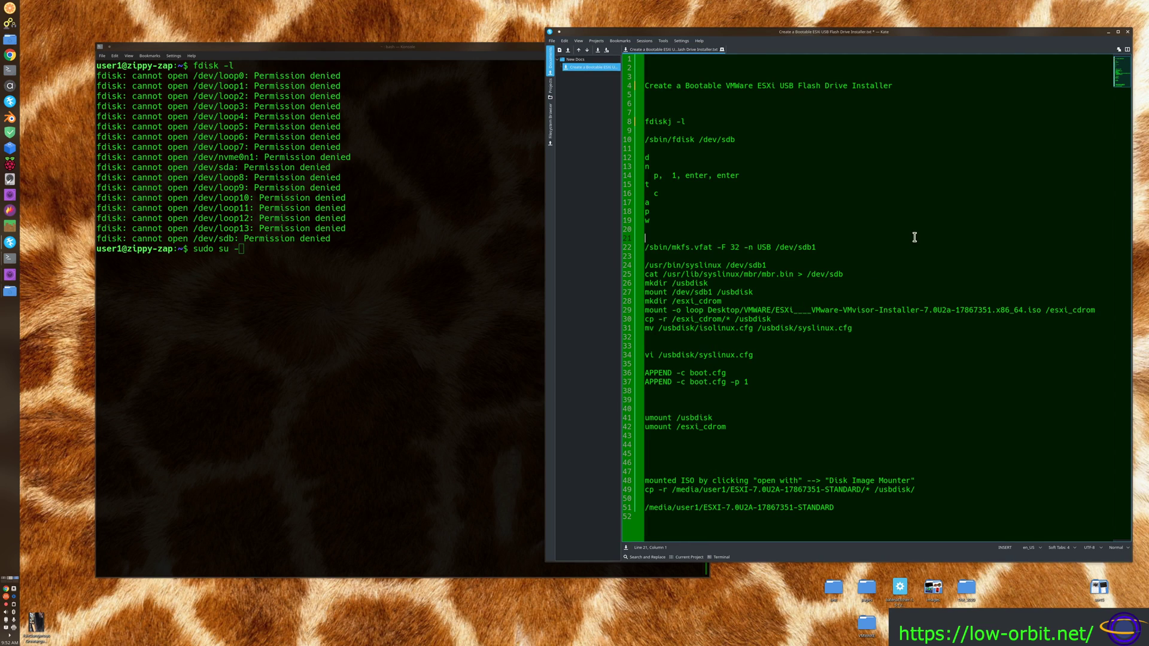
pyautogui.click(437, 235)
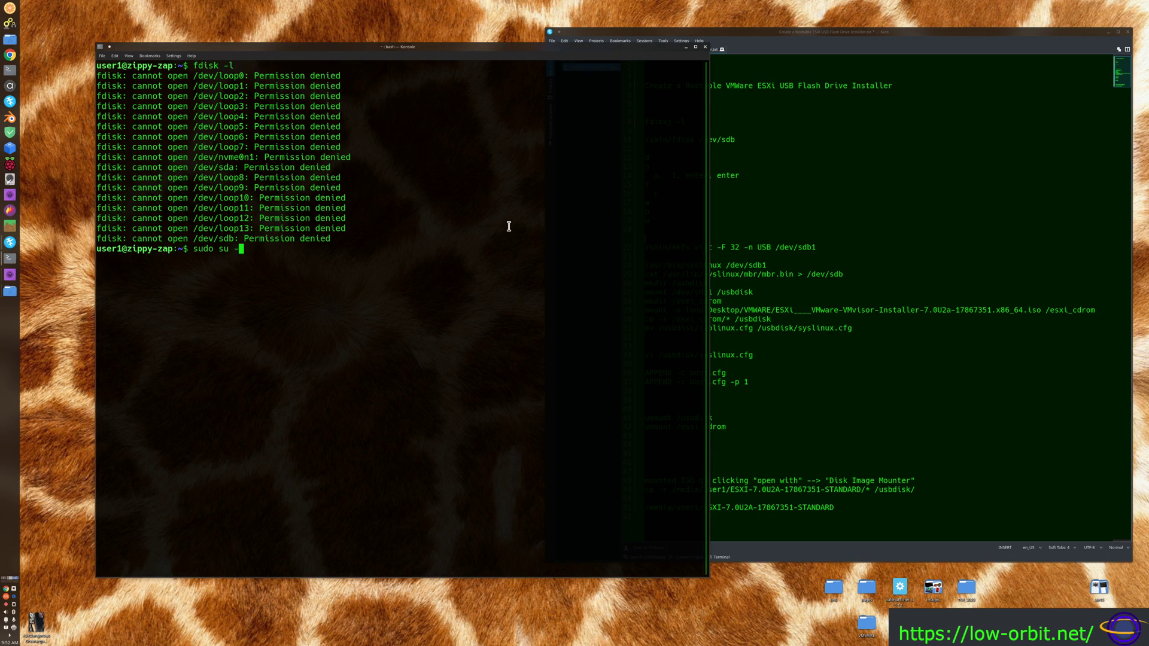
pyautogui.press('Return')
pyautogui.press('Return')
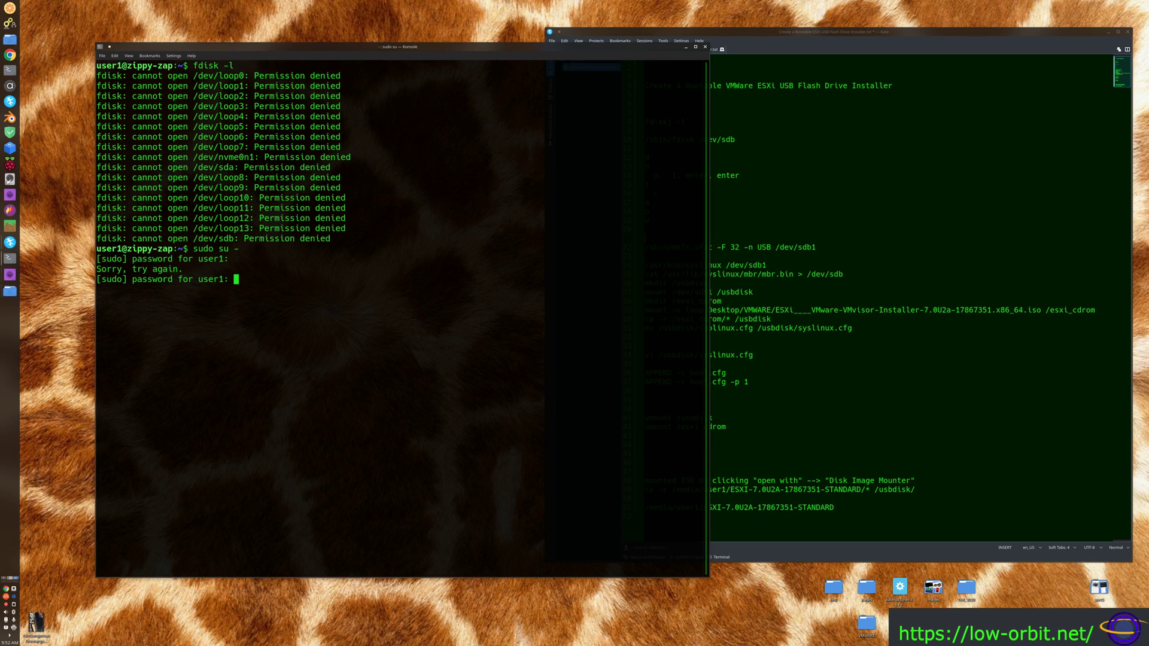
pyautogui.press('Return')
# Run fdisk -l as root and examine the partition entries of the two internal Samsung disks
pyautogui.write('fdisk -l')
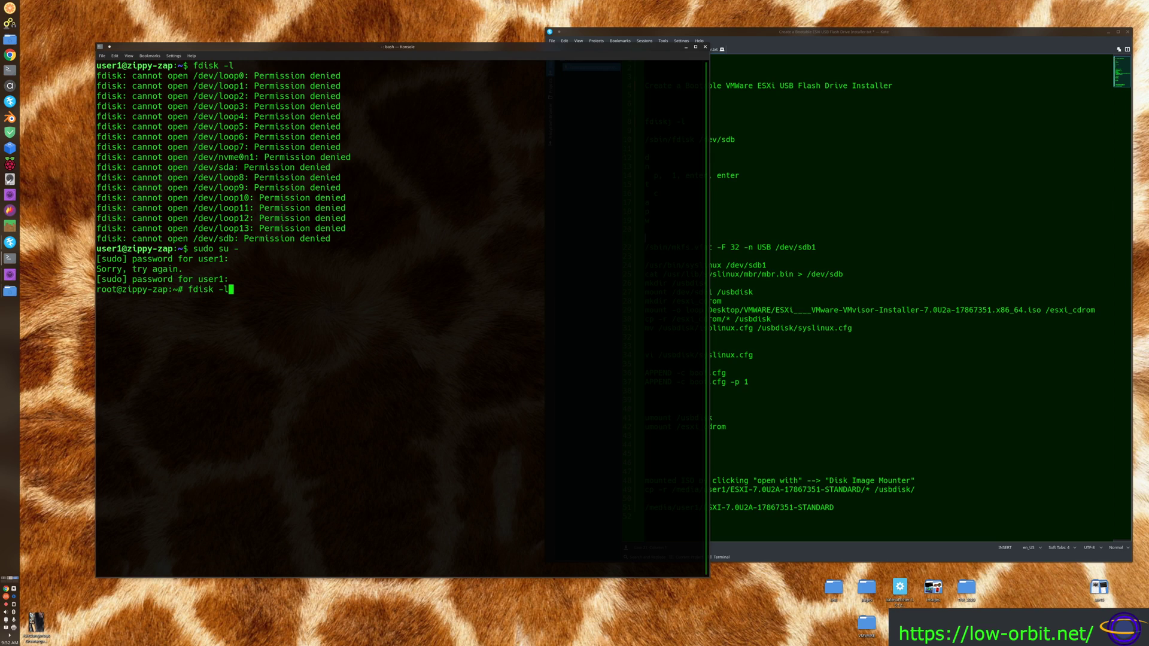
pyautogui.press('Return')
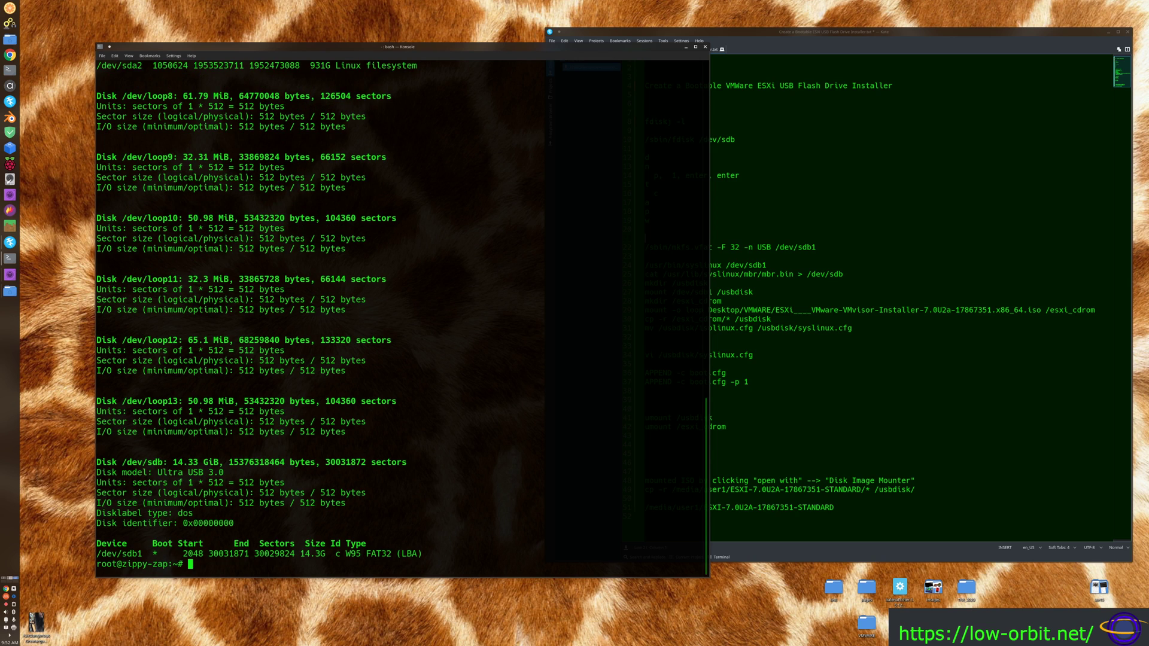
pyautogui.scroll(3, 204, 212)
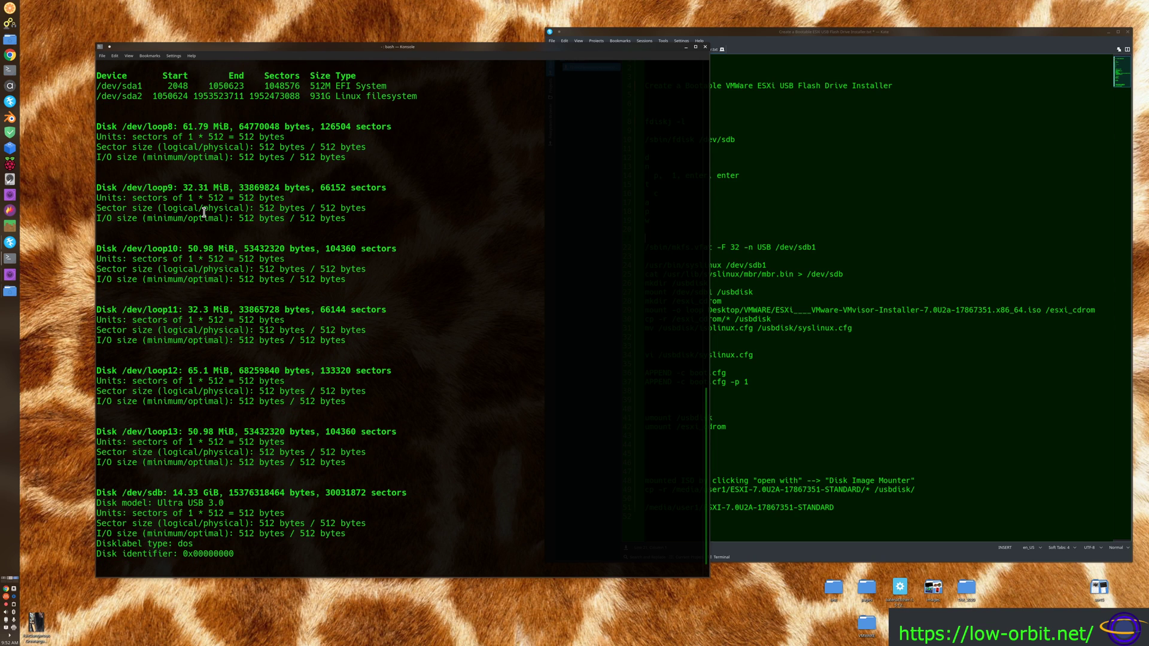
pyautogui.scroll(6, 204, 212)
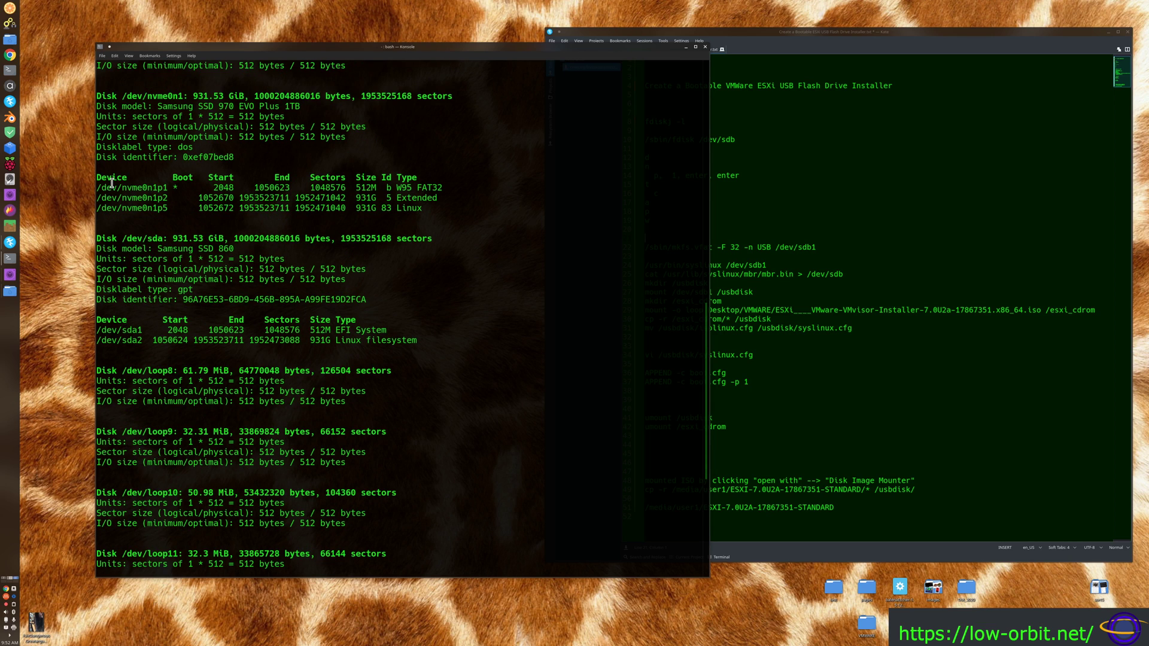
pyautogui.moveTo(112, 184); pyautogui.dragTo(448, 208)
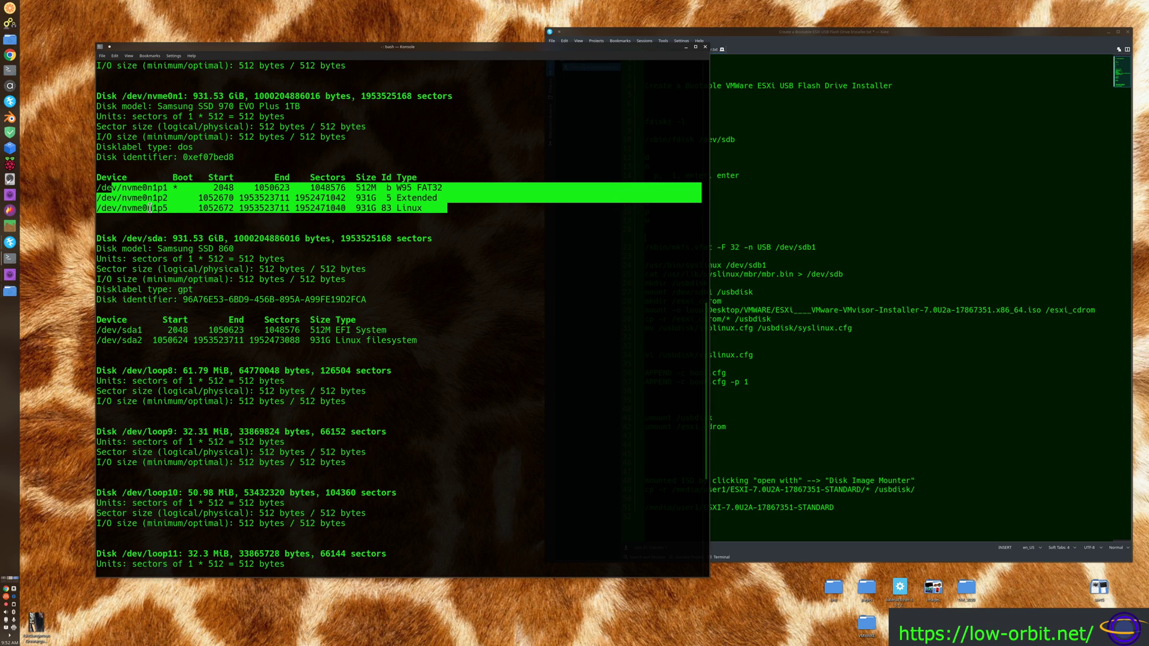
pyautogui.moveTo(112, 330); pyautogui.dragTo(396, 341)
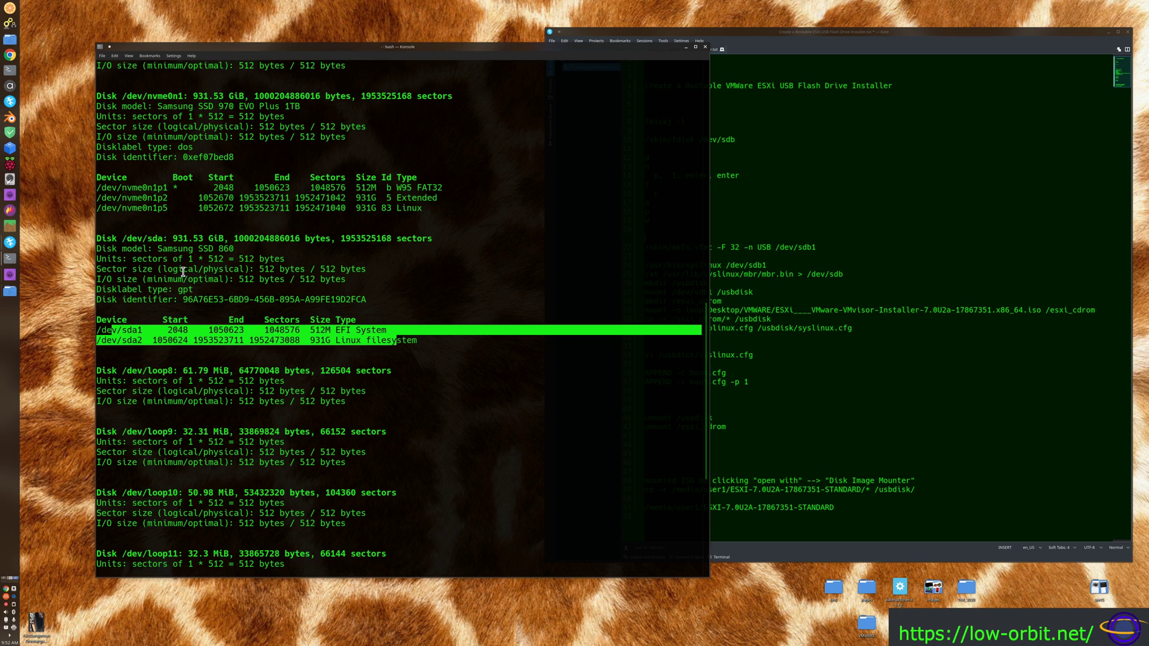
# Examine the USB drive's /dev/sdb1 entry in the fdisk output, including its size and partition type
pyautogui.scroll(-9, 191, 272)
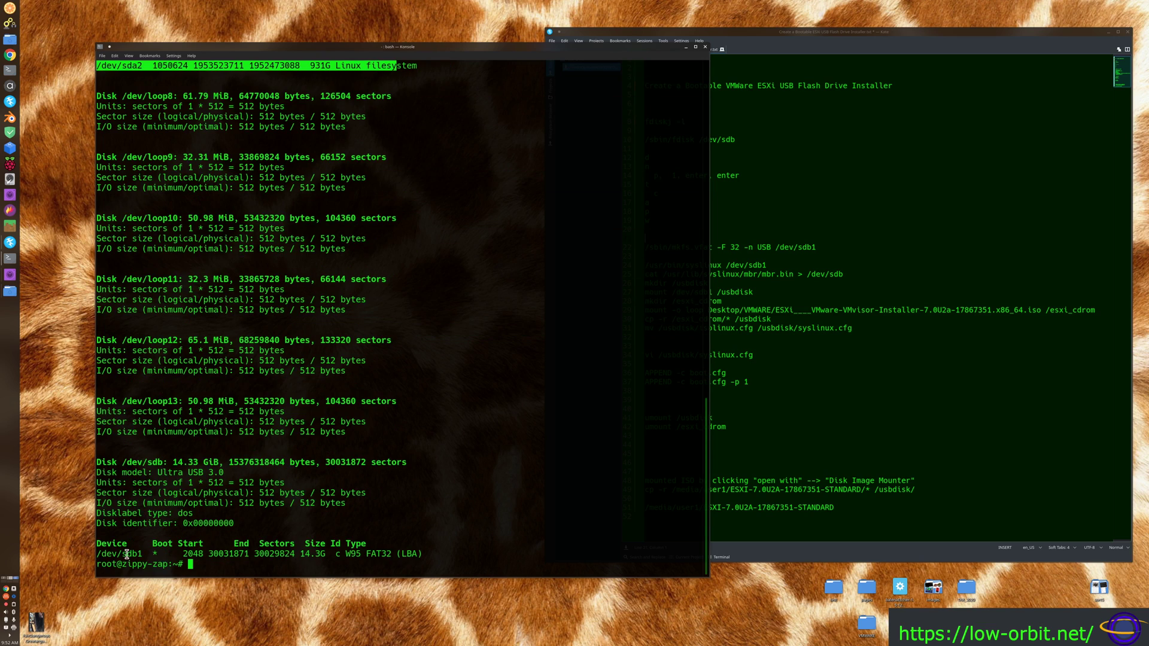
pyautogui.moveTo(106, 554); pyautogui.dragTo(422, 552)
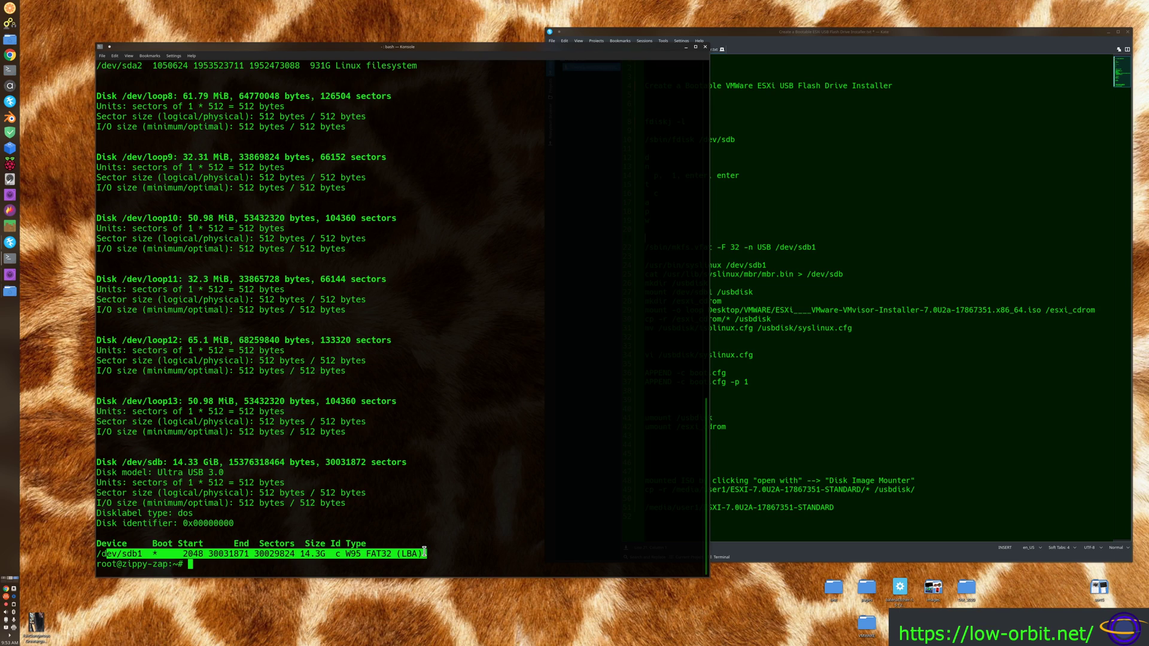
pyautogui.doubleClick(375, 555)
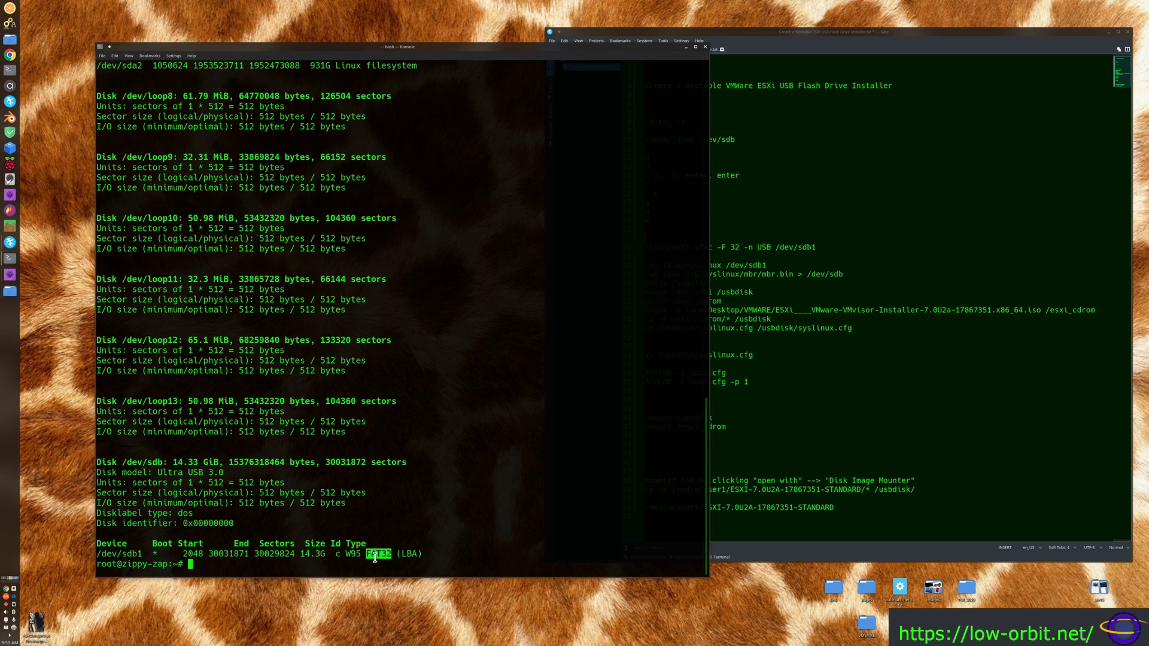
pyautogui.doubleClick(309, 555)
pyautogui.click(419, 537)
pyautogui.moveTo(98, 544); pyautogui.dragTo(479, 555)
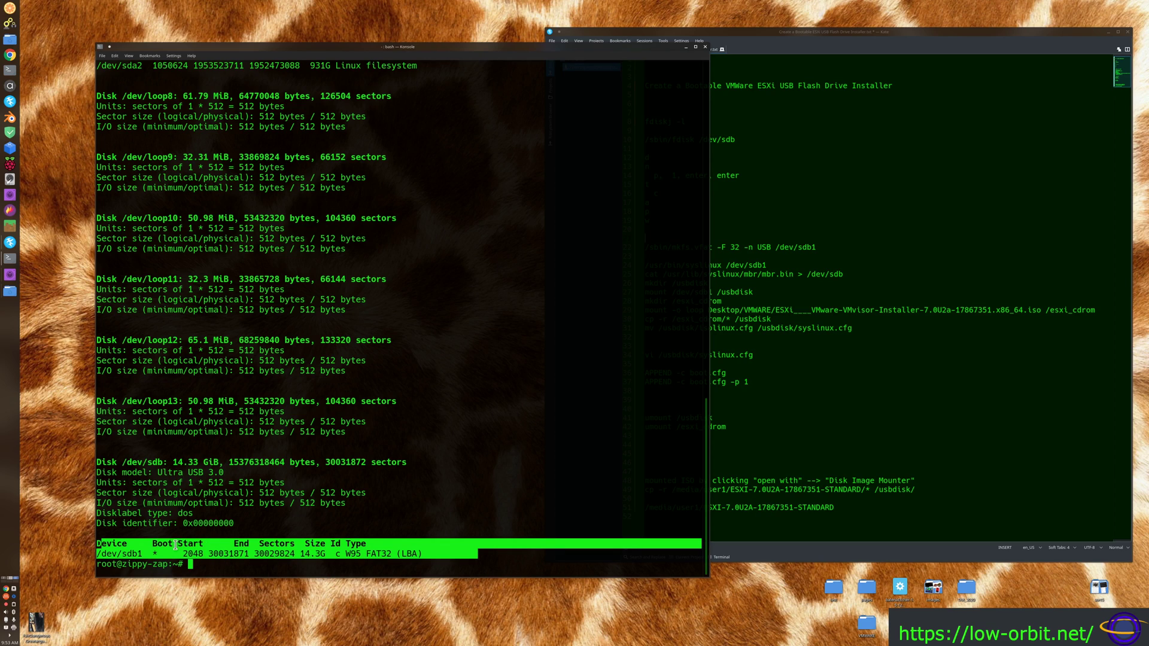
pyautogui.click(438, 420)
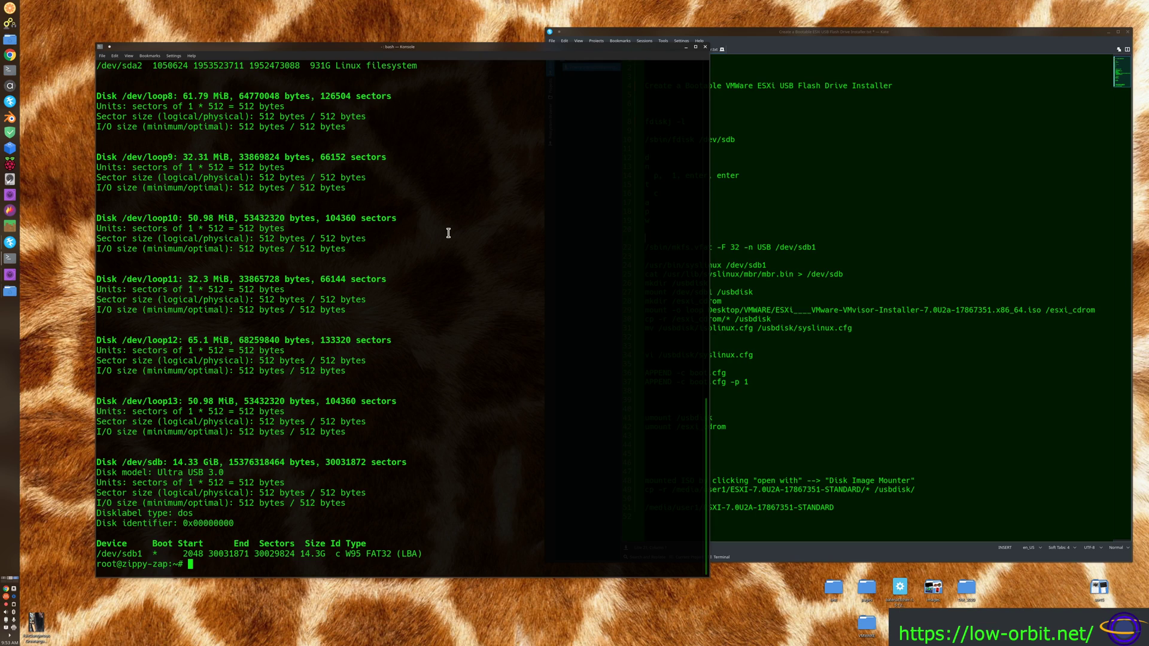
# Shorten the /sbin/fdisk command in the notes to "fdisk /dev/sdb" and copy it
pyautogui.click(894, 147)
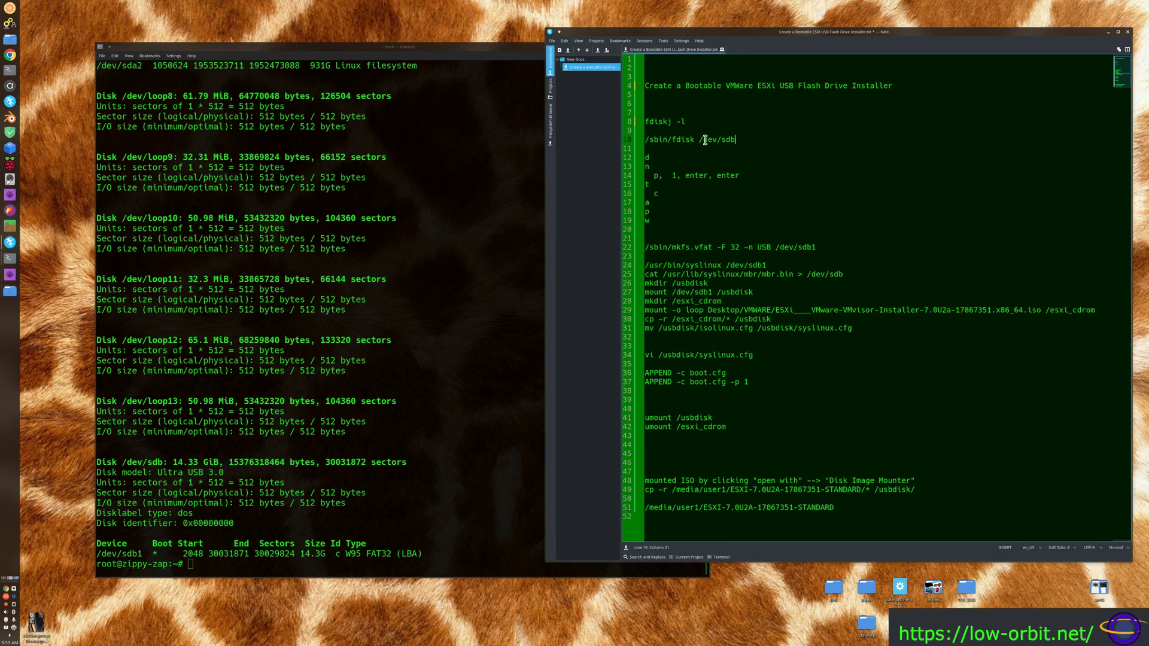
pyautogui.moveTo(755, 140); pyautogui.dragTo(604, 140)
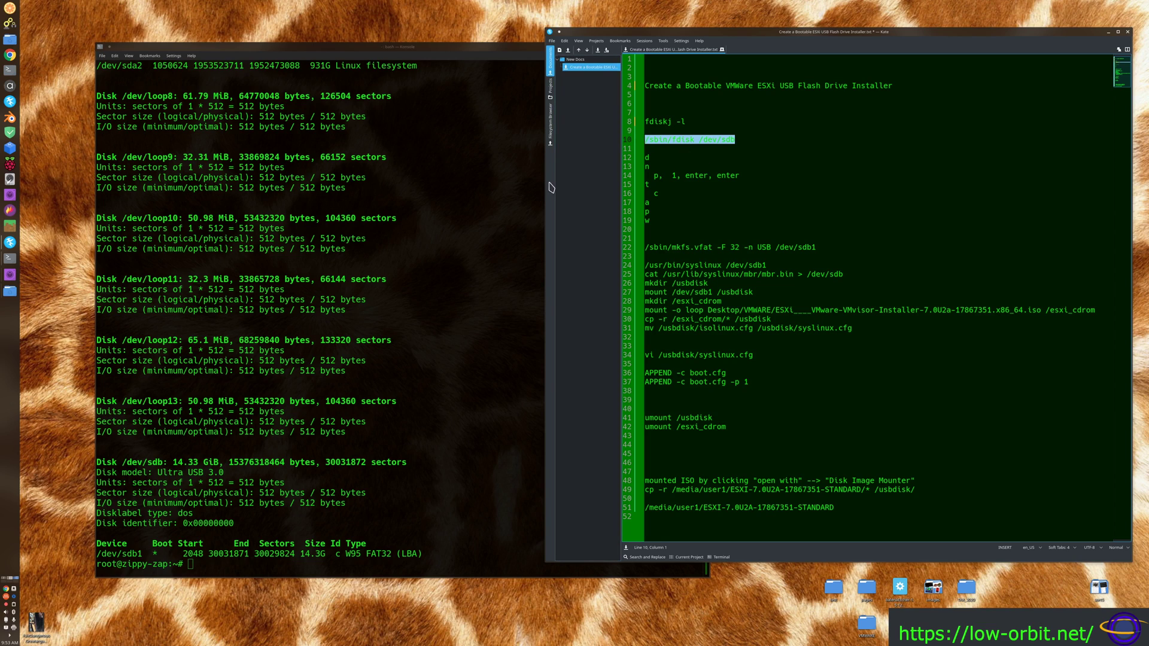
pyautogui.click(671, 142)
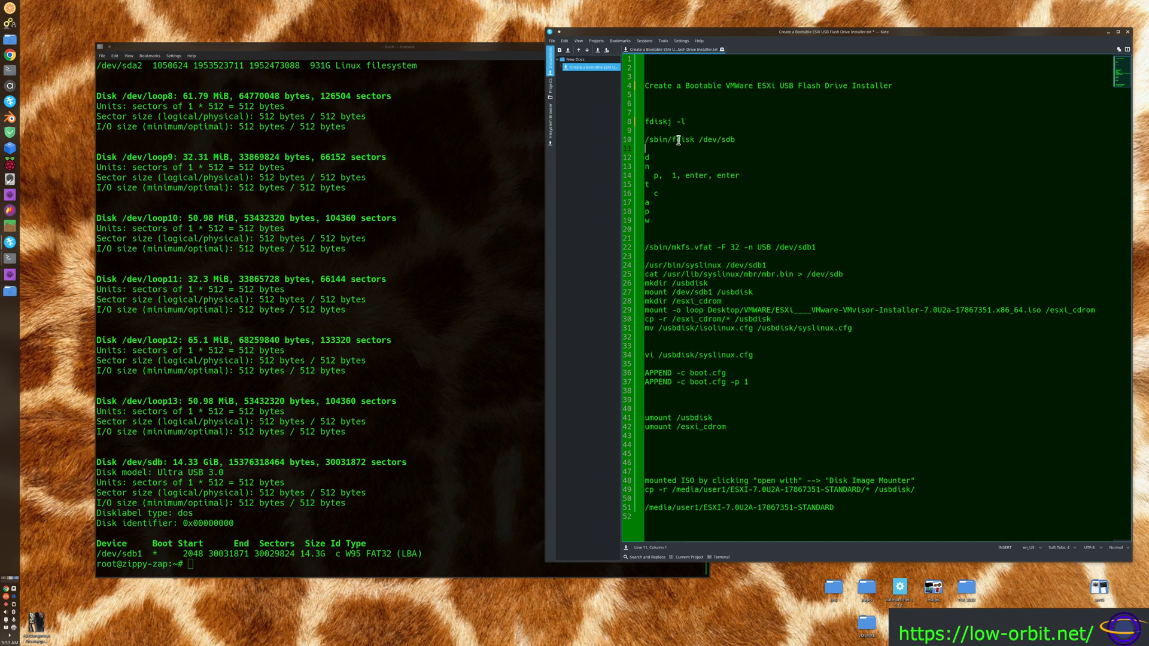
pyautogui.hotkey('ctrl', 'shift', 'Left')
pyautogui.press('BackSpace')
pyautogui.press('BackSpace')
pyautogui.hotkey('shift', 'End')
pyautogui.hotkey('ctrl', 'c')
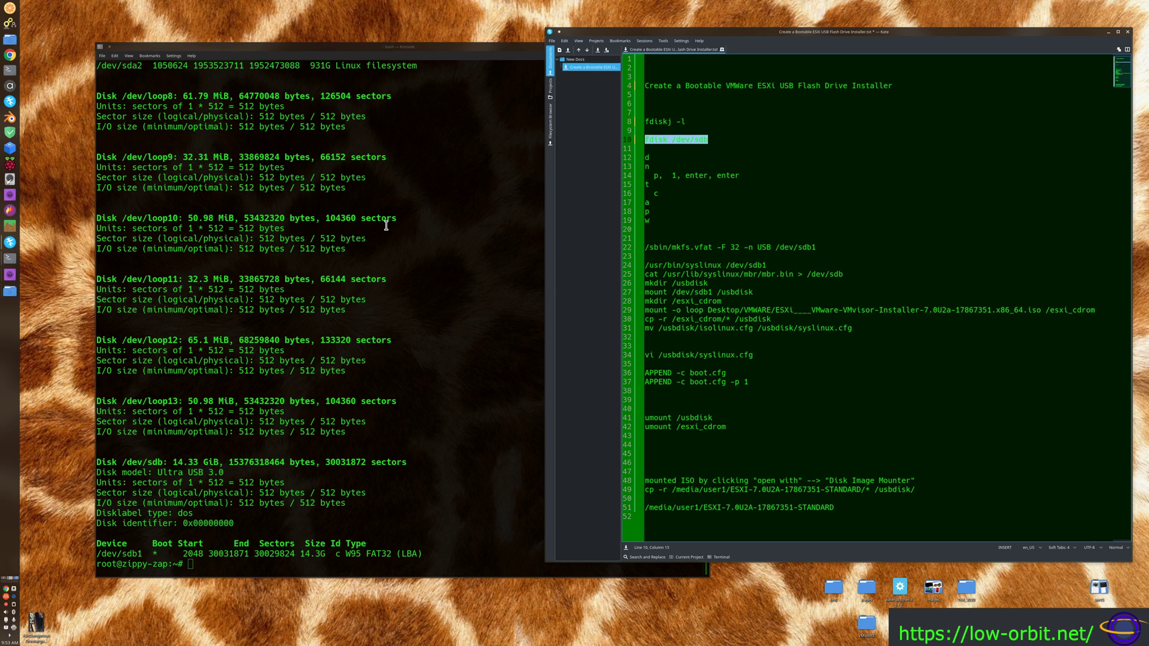
# Run the copied fdisk /dev/sdb command in the terminal and narrow the terminal window to uncover the notes
pyautogui.click(190, 240)
pyautogui.rightClick(194, 242)
pyautogui.click(215, 254)
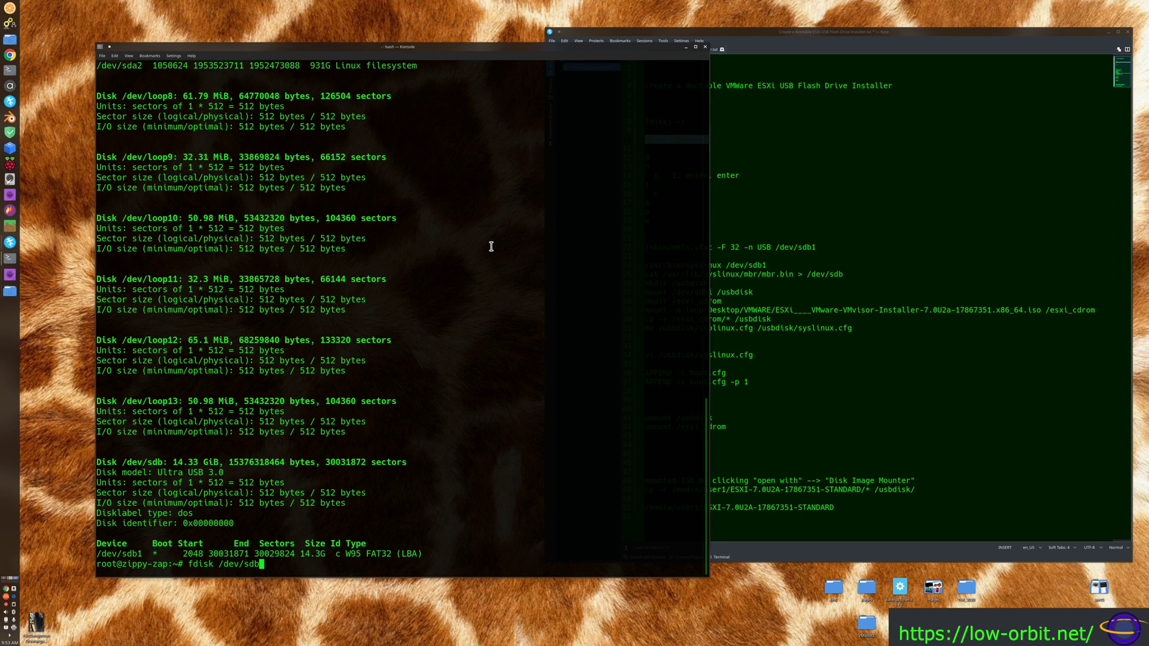
pyautogui.press('Return')
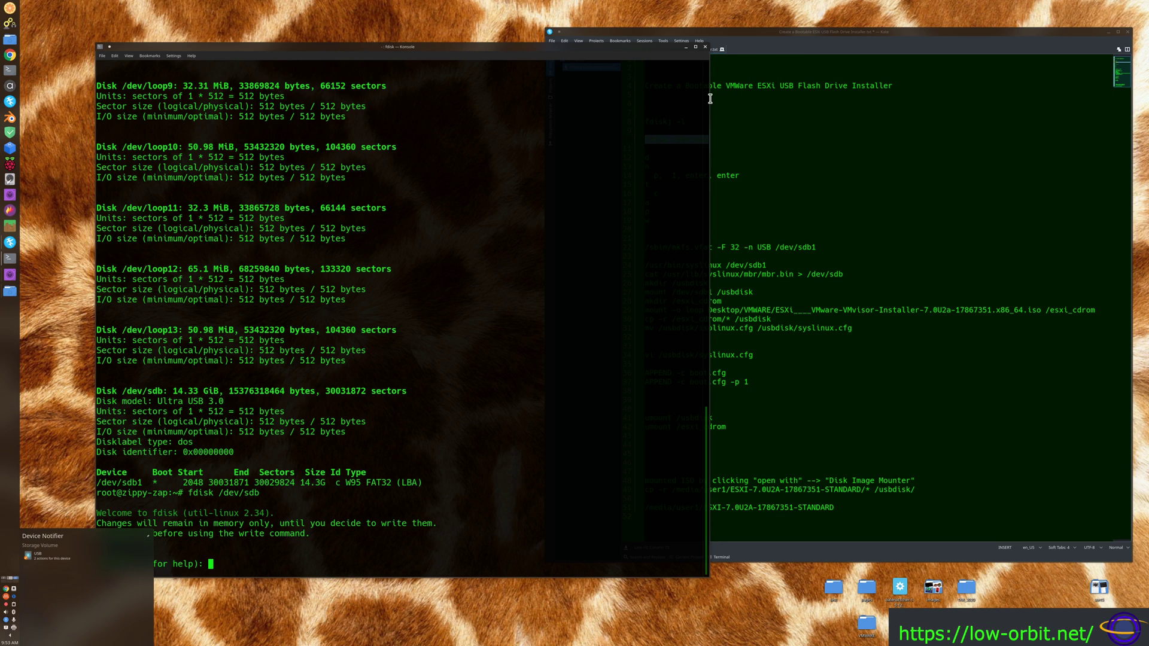
pyautogui.moveTo(709, 97); pyautogui.dragTo(531, 98)
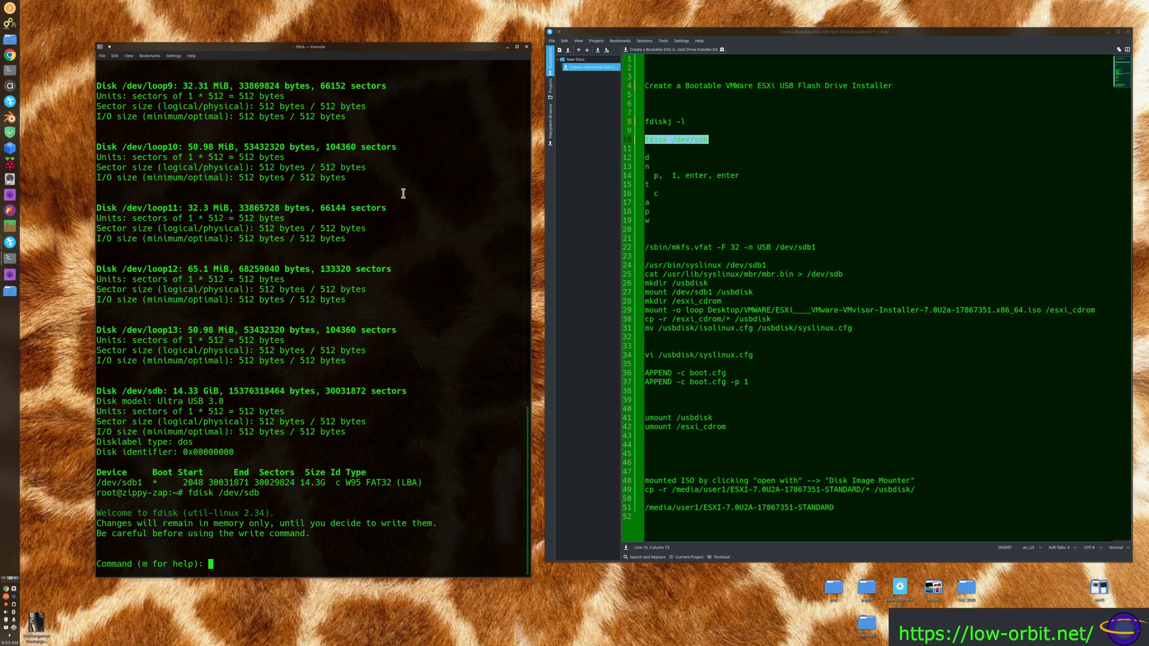
# Delete the USB drive's existing partition and create primary partition 1 with default first and last sectors, removing the vfat signature
pyautogui.write('d')
pyautogui.press('Return')
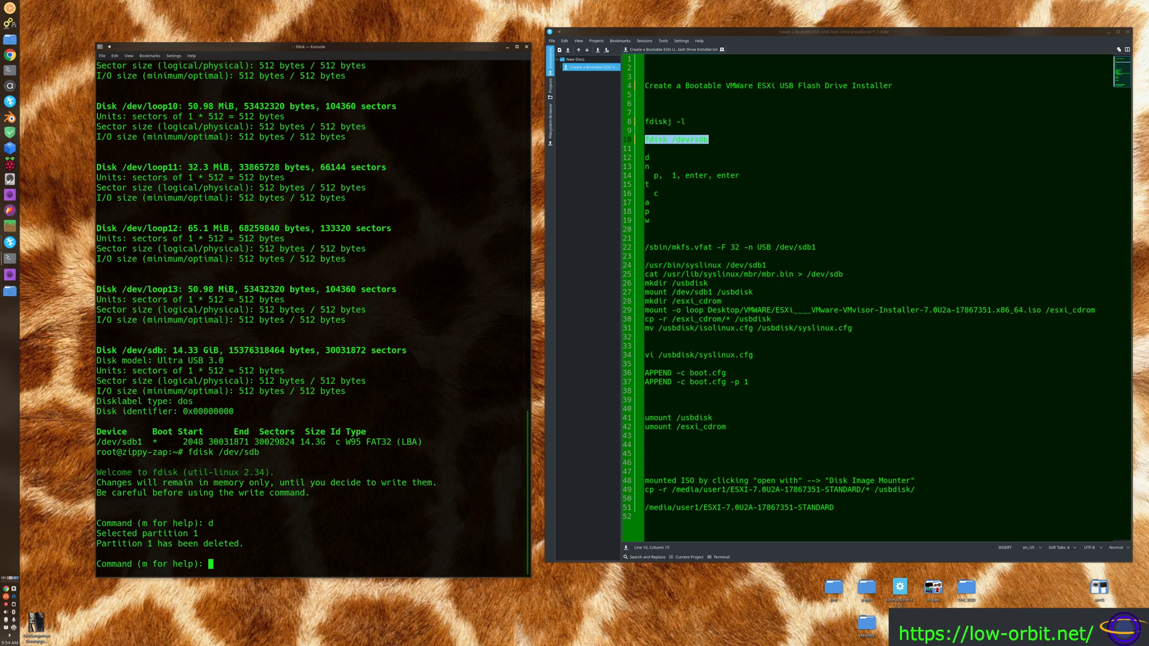
pyautogui.write('n')
pyautogui.press('Return')
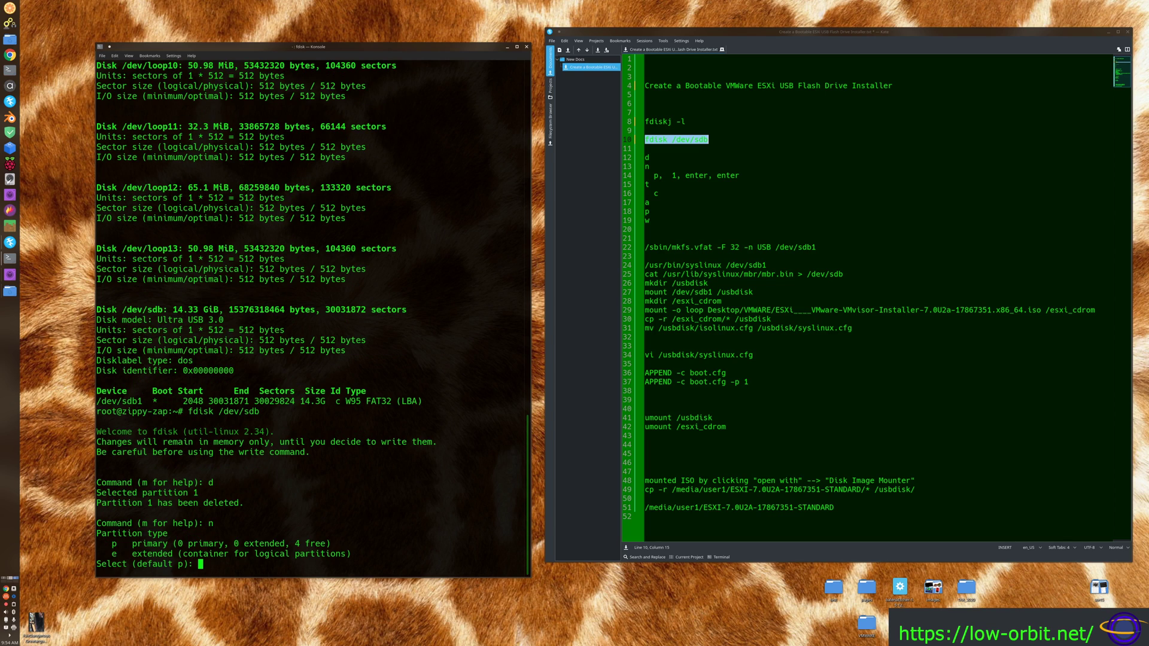
pyautogui.write('p')
pyautogui.press('Return')
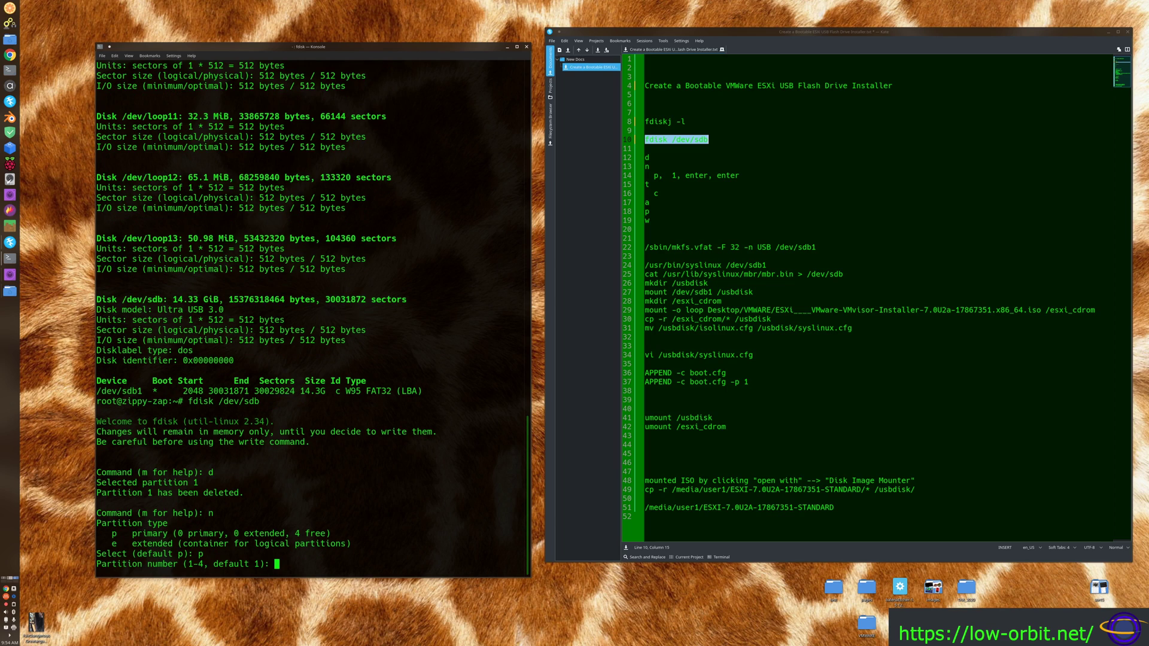
pyautogui.write('1')
pyautogui.press('Return')
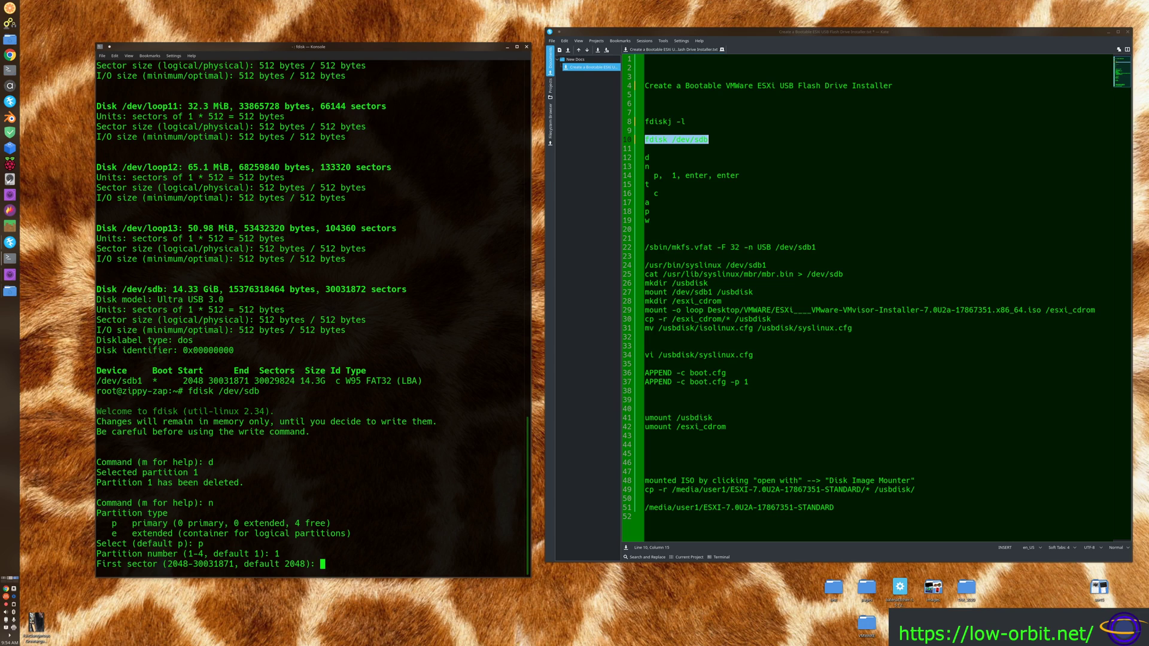
pyautogui.press('Return')
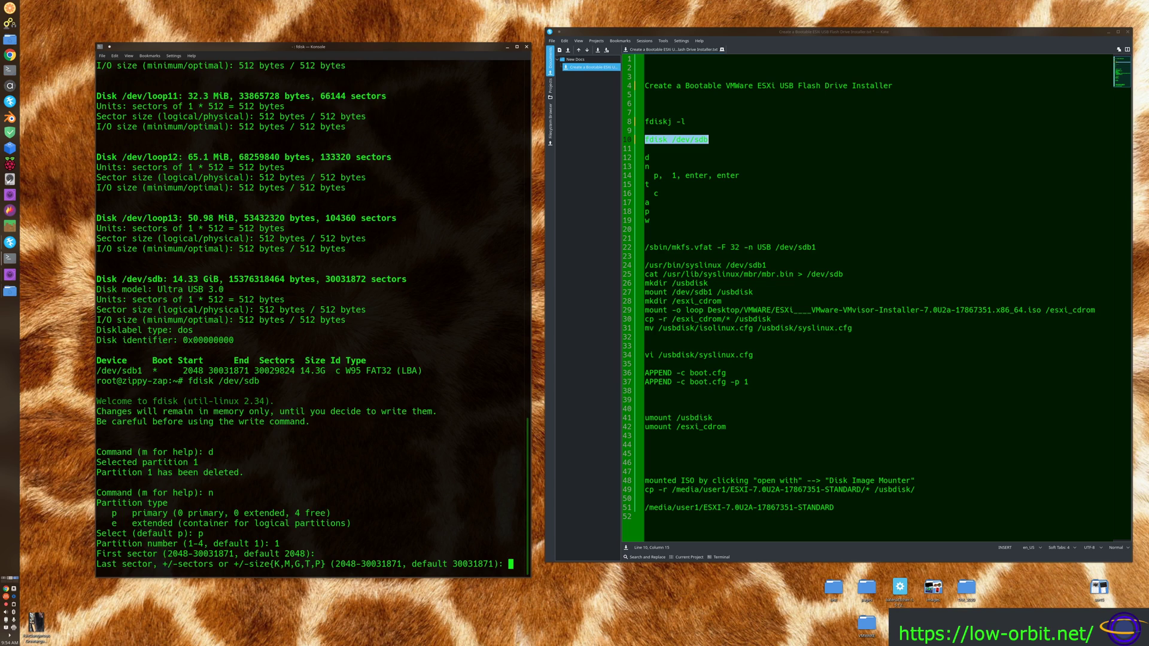
pyautogui.press('Return')
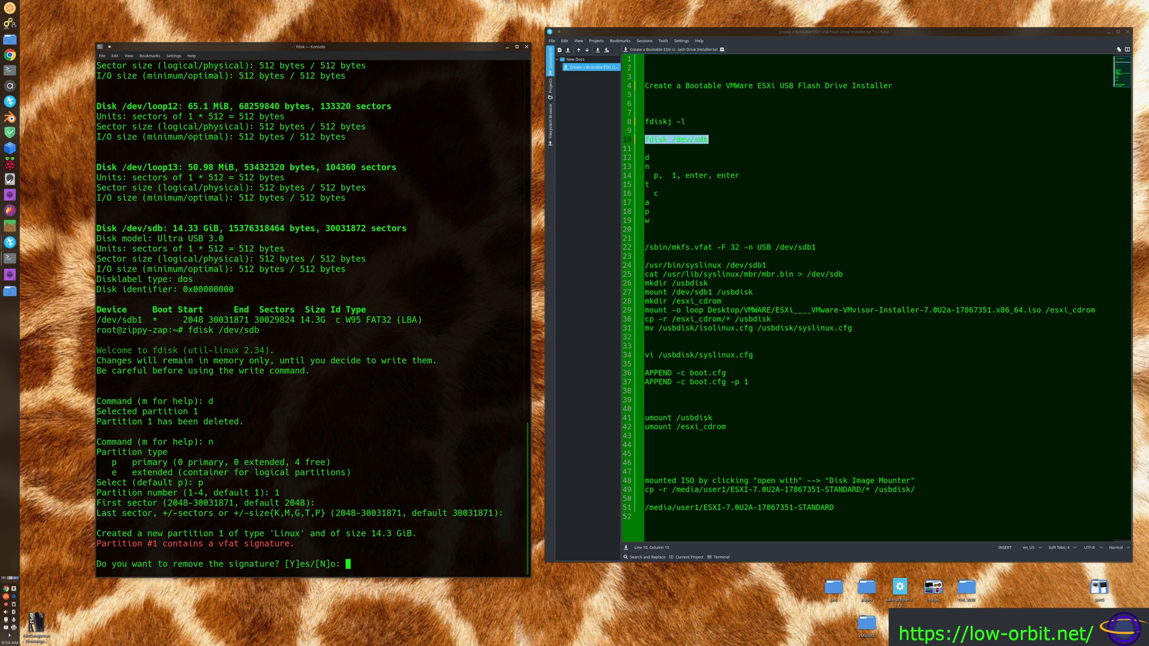
pyautogui.write('Y')
pyautogui.press('Return')
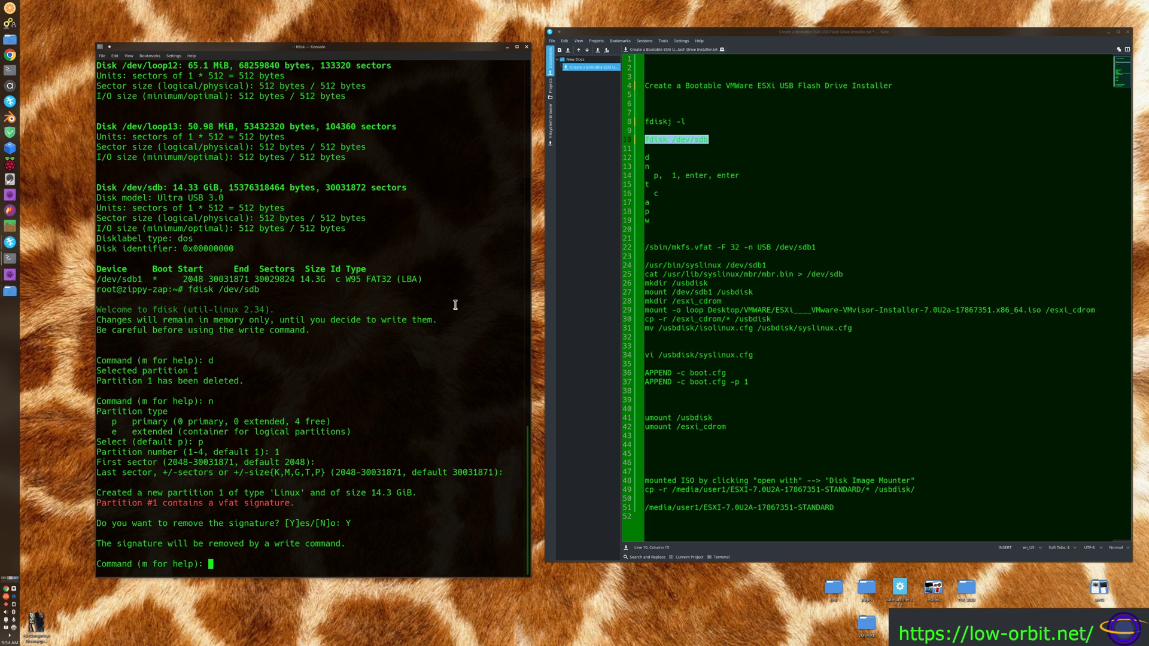
# Set the new partition's type to hex code c (W95 FAT32 LBA) and enable its bootable flag
pyautogui.write('t')
pyautogui.press('Return')
pyautogui.write('c')
pyautogui.press('Return')
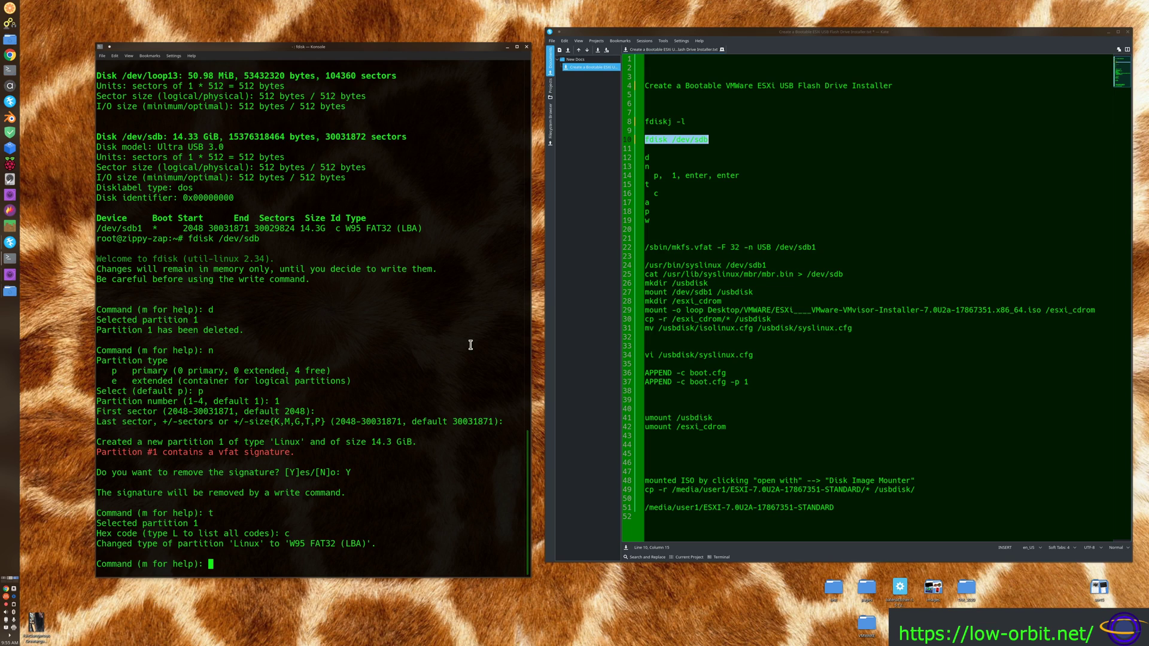
pyautogui.write('a')
pyautogui.press('Return')
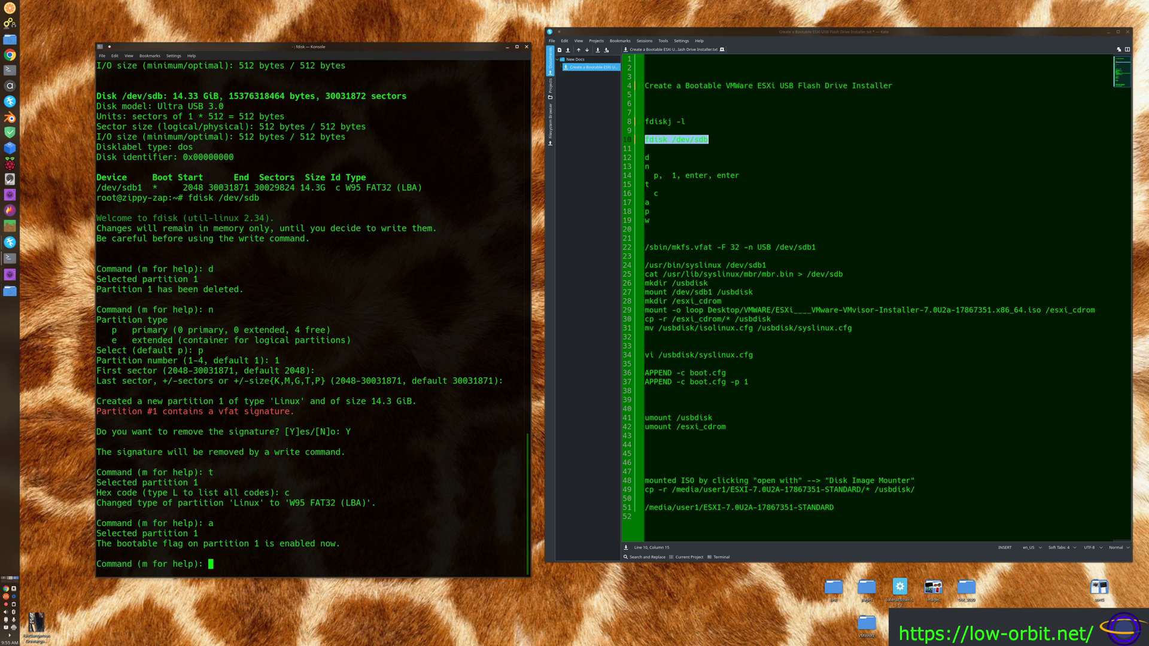
# Print the new partition table in fdisk and write the changes to /dev/sdb
pyautogui.write('p')
pyautogui.press('Return')
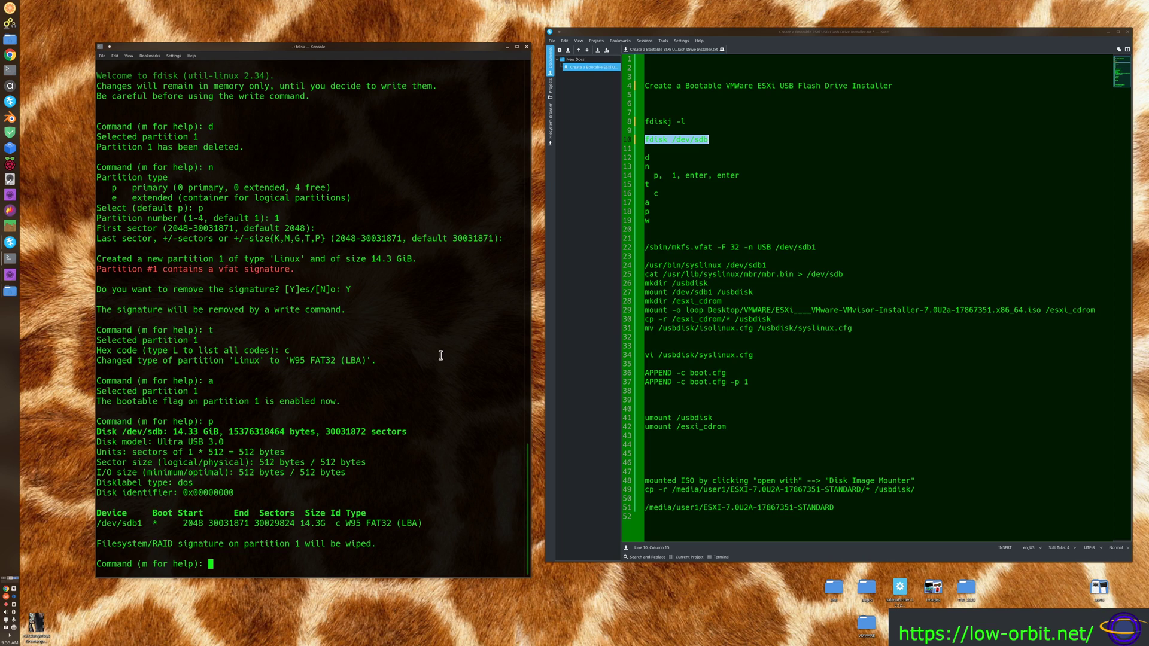
pyautogui.write('w')
pyautogui.press('Return')
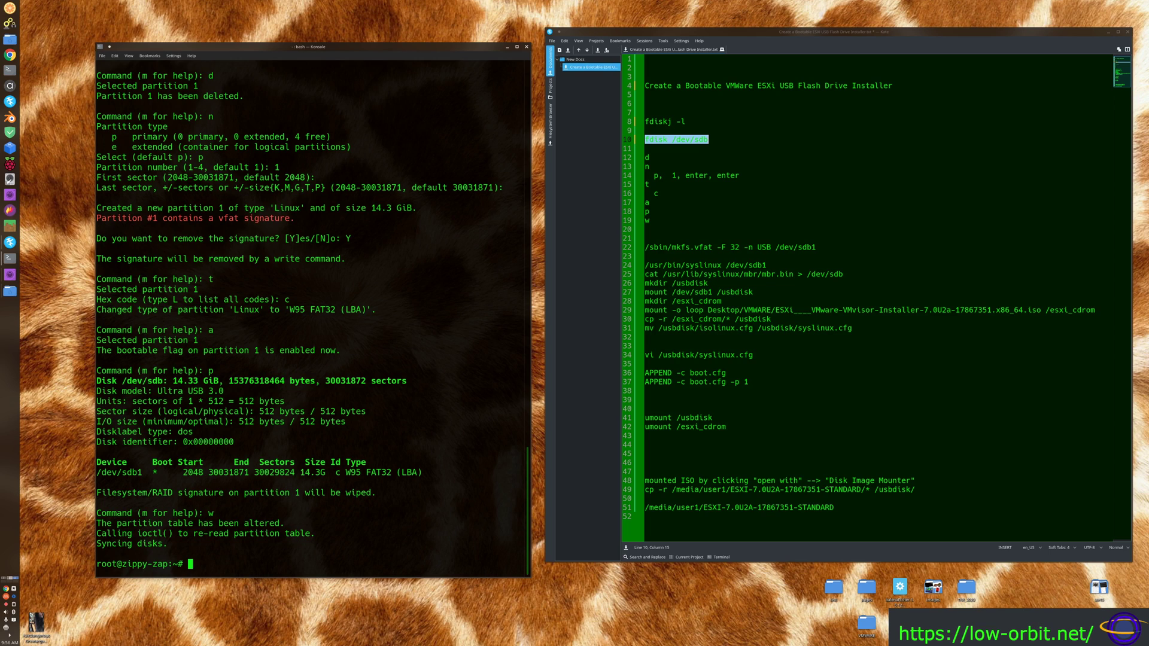
# Correct the misspelled fdiskj command in the notes to "fdisk -l"
pyautogui.click(671, 122)
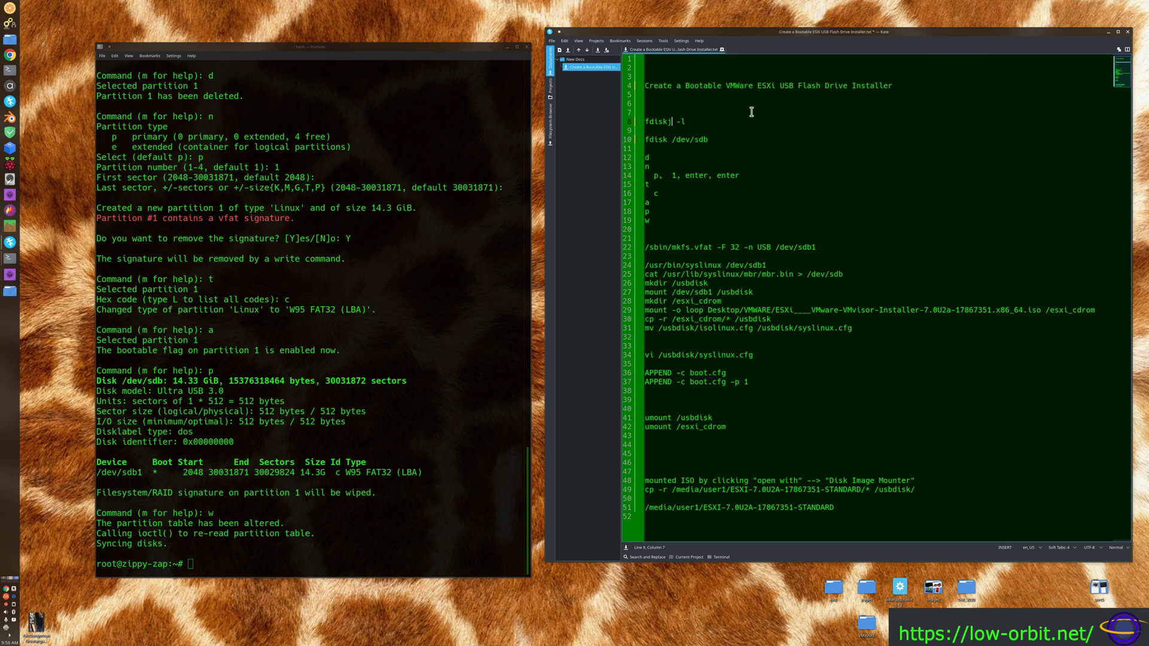
pyautogui.press('BackSpace')
# Examine the mkfs.vfat line in the notes, highlighting the command name, its options and the /dev/sdb1 target
pyautogui.moveTo(826, 246); pyautogui.dragTo(643, 248)
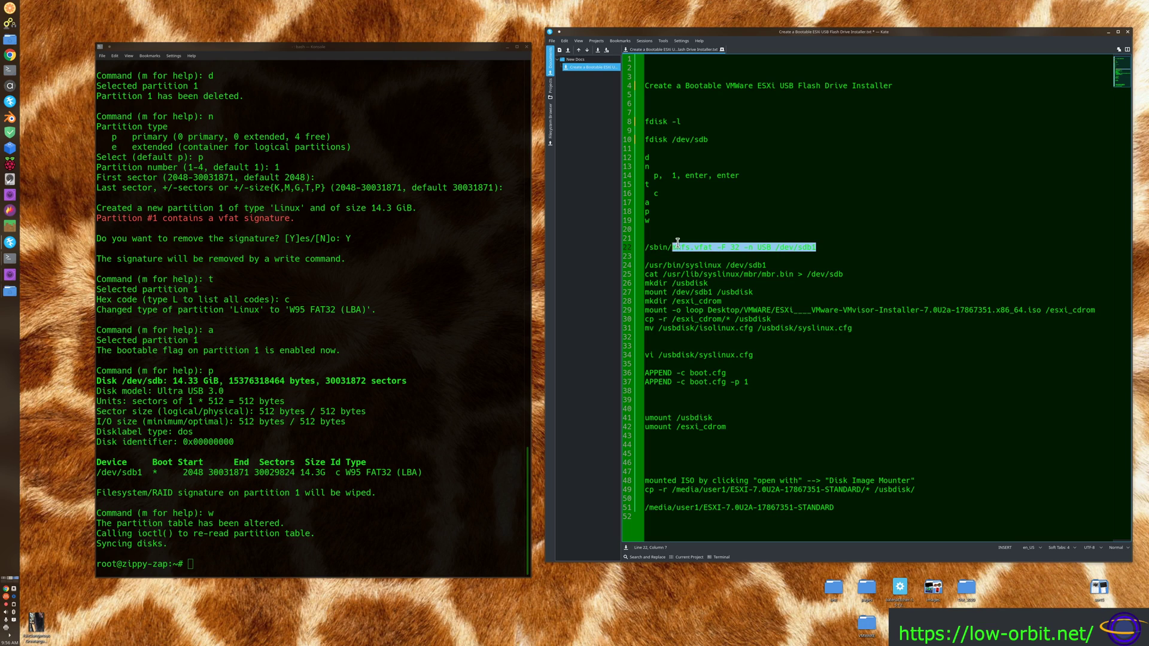
pyautogui.click(671, 247)
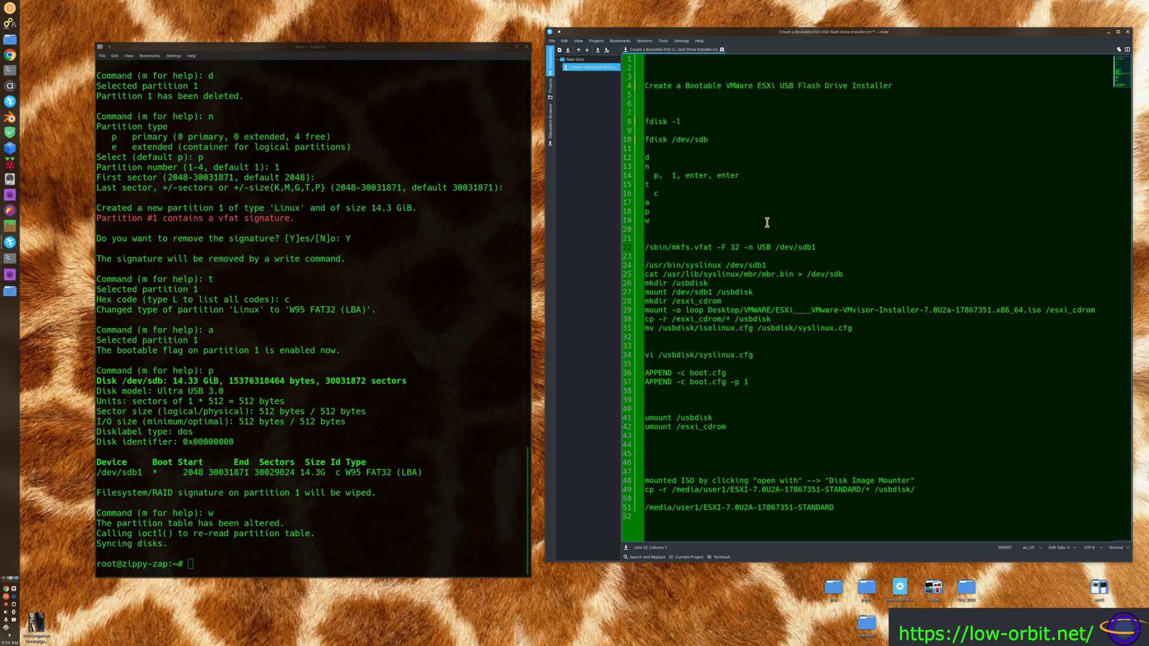
pyautogui.press('Right')
pyautogui.hotkey('shift', 'End')
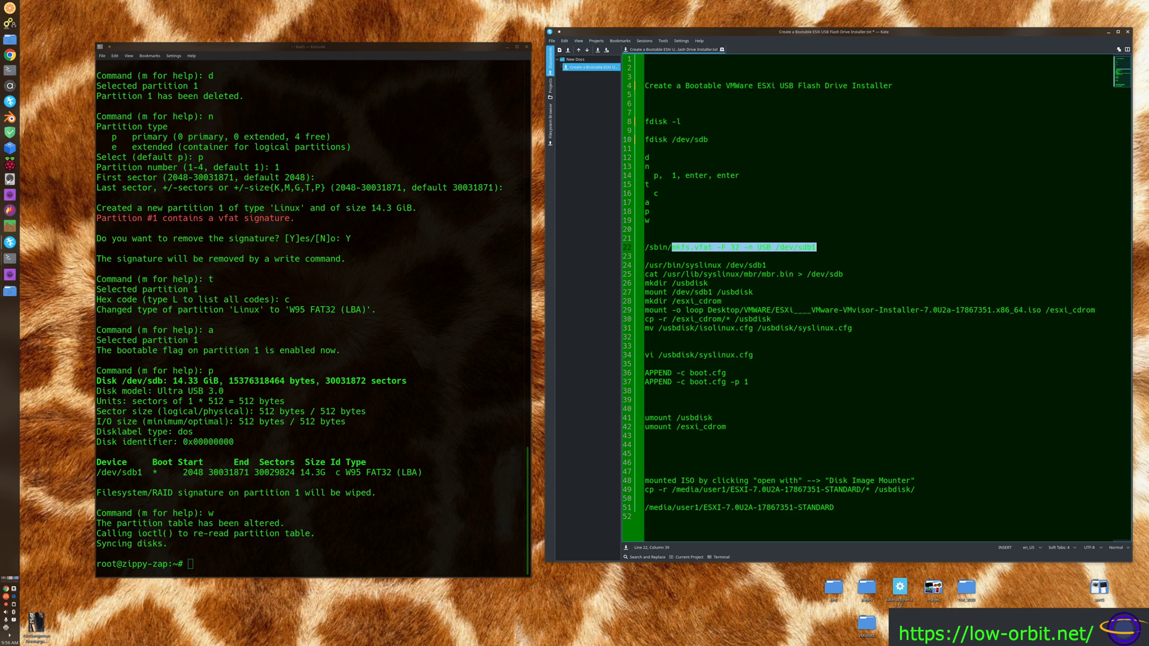
pyautogui.press('Left')
pyautogui.hotkey('shift', 'Right')
pyautogui.hotkey('shift', 'Right')
pyautogui.hotkey('shift', 'Right')
pyautogui.hotkey('shift', 'Right')
pyautogui.hotkey('shift', 'Right')
pyautogui.hotkey('shift', 'Right')
pyautogui.hotkey('shift', 'Right')
pyautogui.hotkey('shift', 'Right')
pyautogui.hotkey('shift', 'Right')
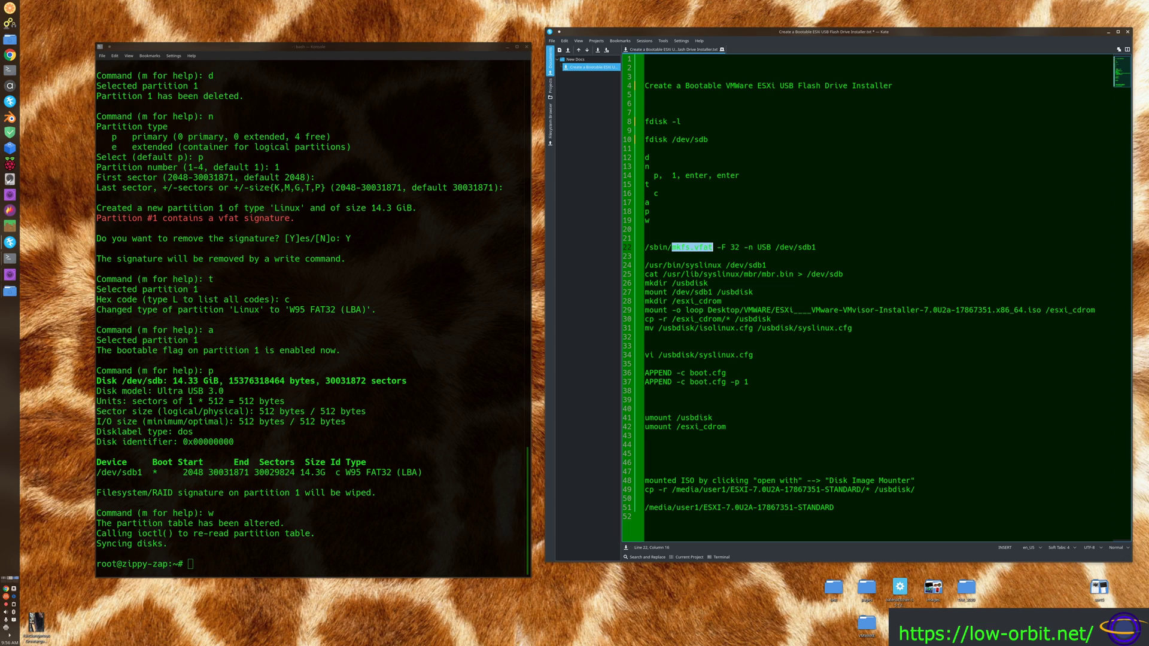
pyautogui.press('Right')
pyautogui.moveTo(816, 248); pyautogui.dragTo(713, 247)
pyautogui.click(807, 248)
# Copy "mkfs.vfat -F 32 -n USB /dev/sdb1" without the /sbin/ prefix from the notes and run it in the terminal
pyautogui.click(351, 364)
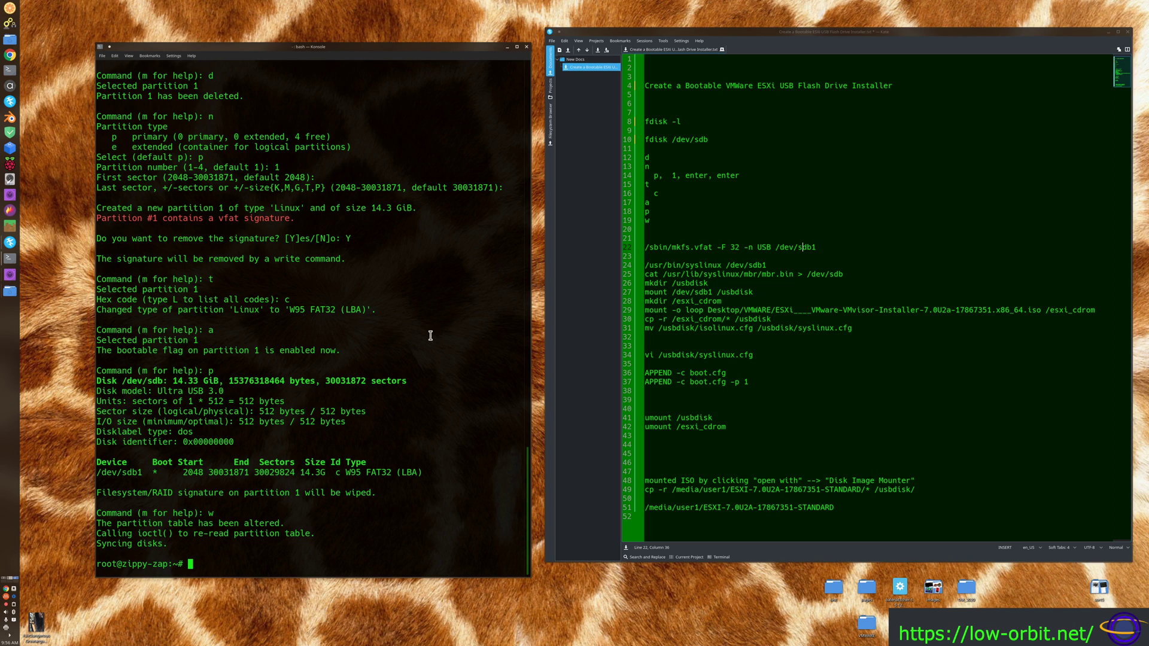
pyautogui.moveTo(818, 247)
pyautogui.mouseDown()
pyautogui.moveTo(645, 247)
pyautogui.moveTo(821, 247)
pyautogui.mouseUp()
pyautogui.hotkey('ctrl', 'c')
pyautogui.rightClick(662, 252)
pyautogui.click(665, 238)
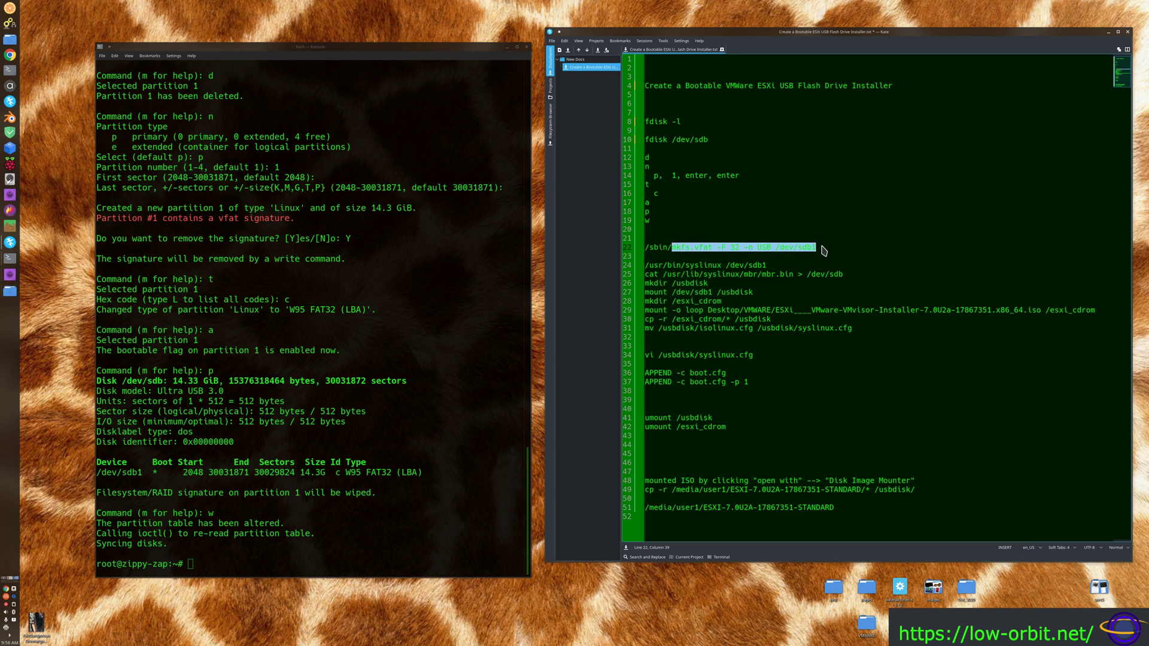
pyautogui.rightClick(295, 282)
pyautogui.click(317, 292)
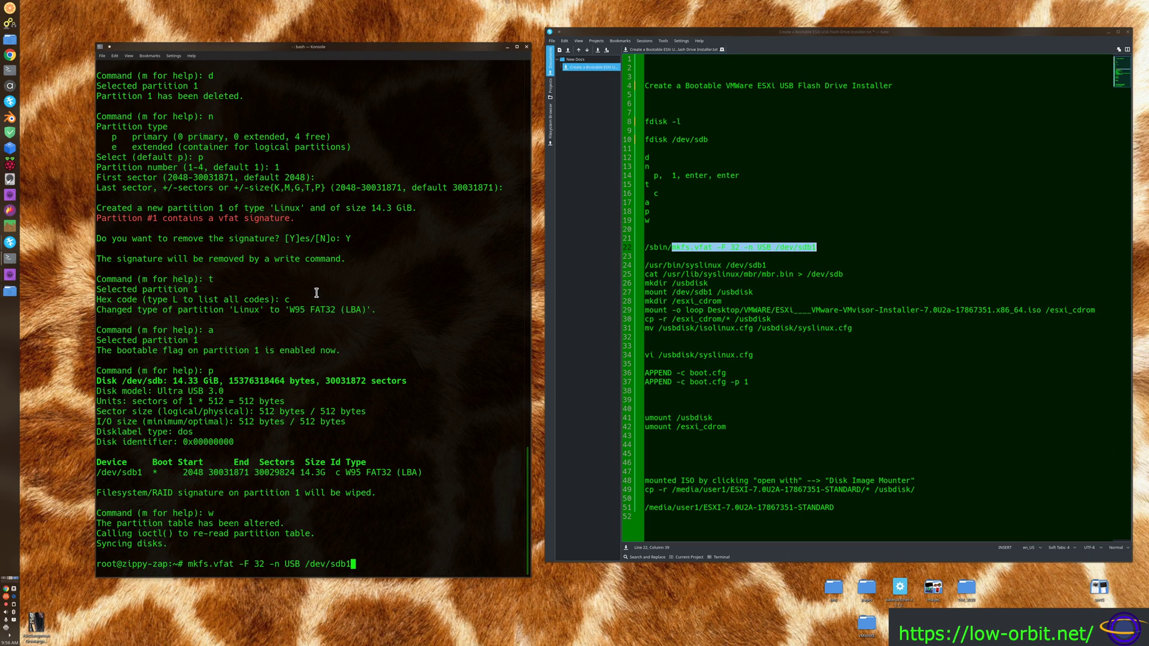
pyautogui.press('Return')
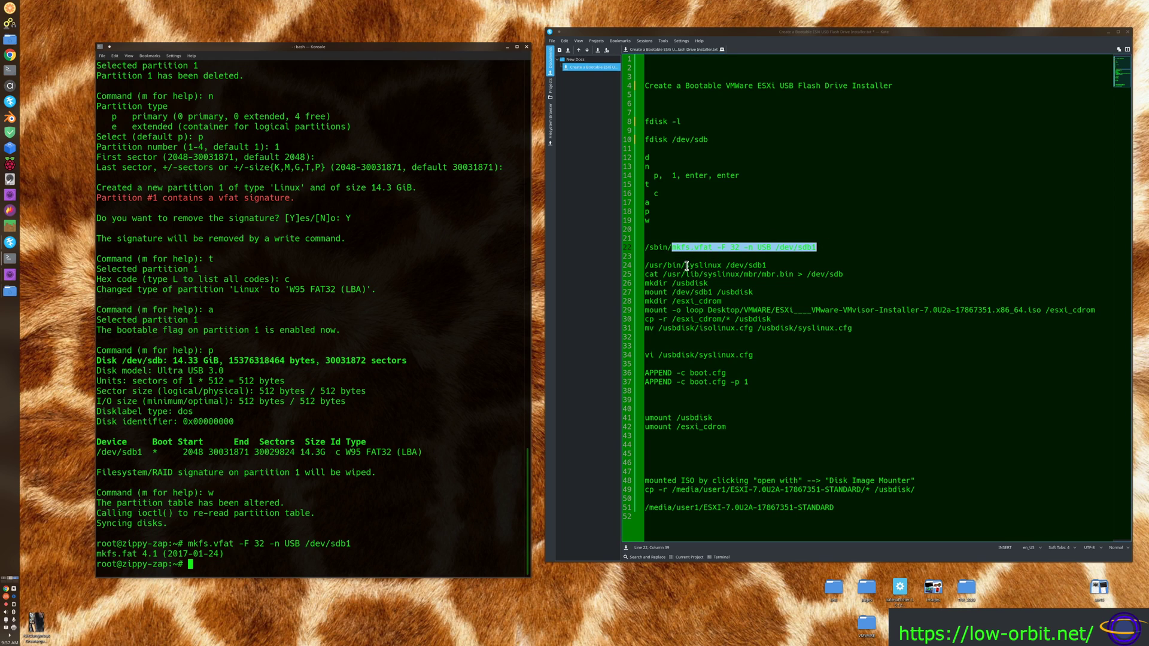
# Copy "syslinux /dev/sdb1" without its /usr/bin/ path from the notes and run it in the terminal
pyautogui.moveTo(685, 265); pyautogui.dragTo(783, 263)
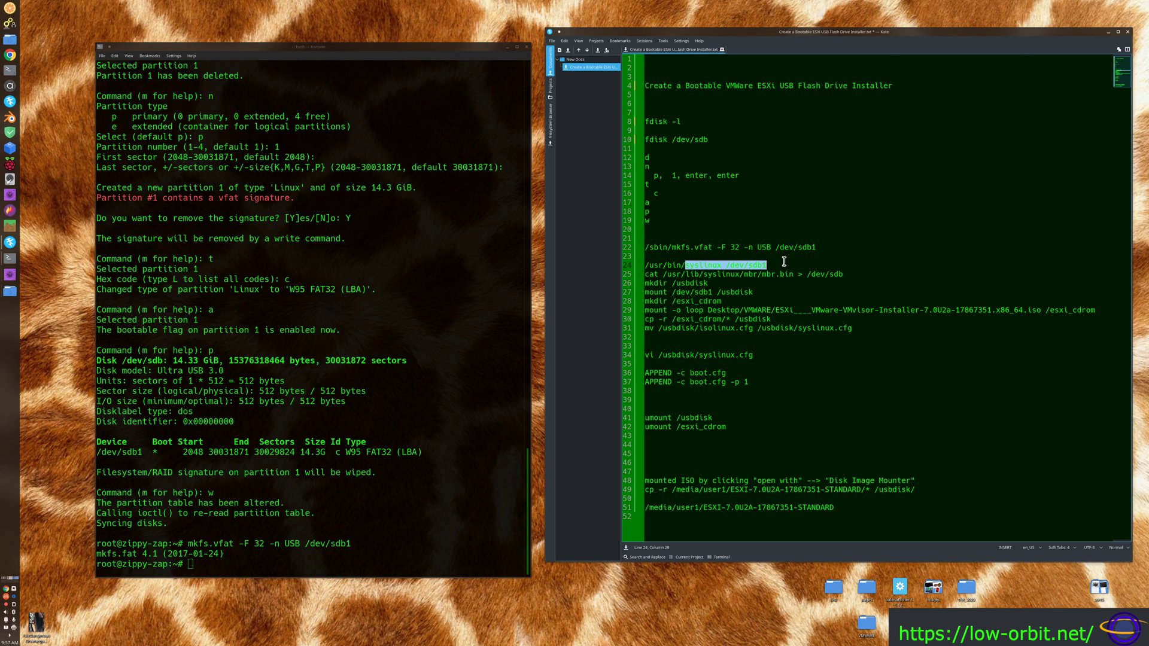
pyautogui.rightClick(692, 263)
pyautogui.click(703, 274)
pyautogui.rightClick(223, 328)
pyautogui.click(243, 340)
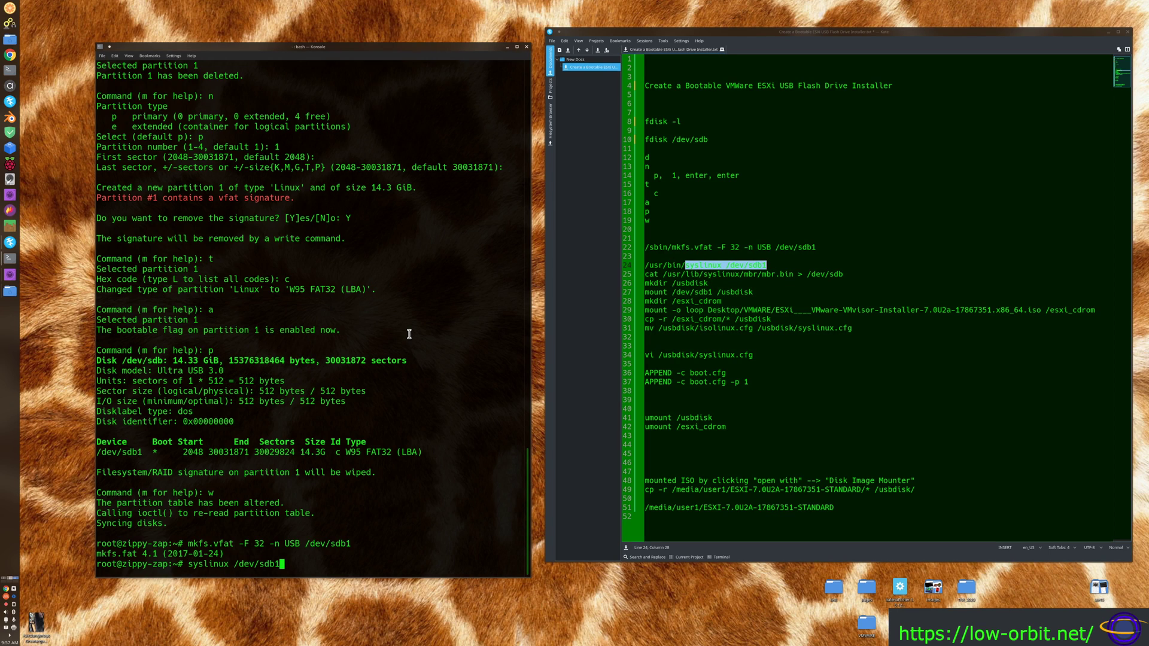
pyautogui.press('Return')
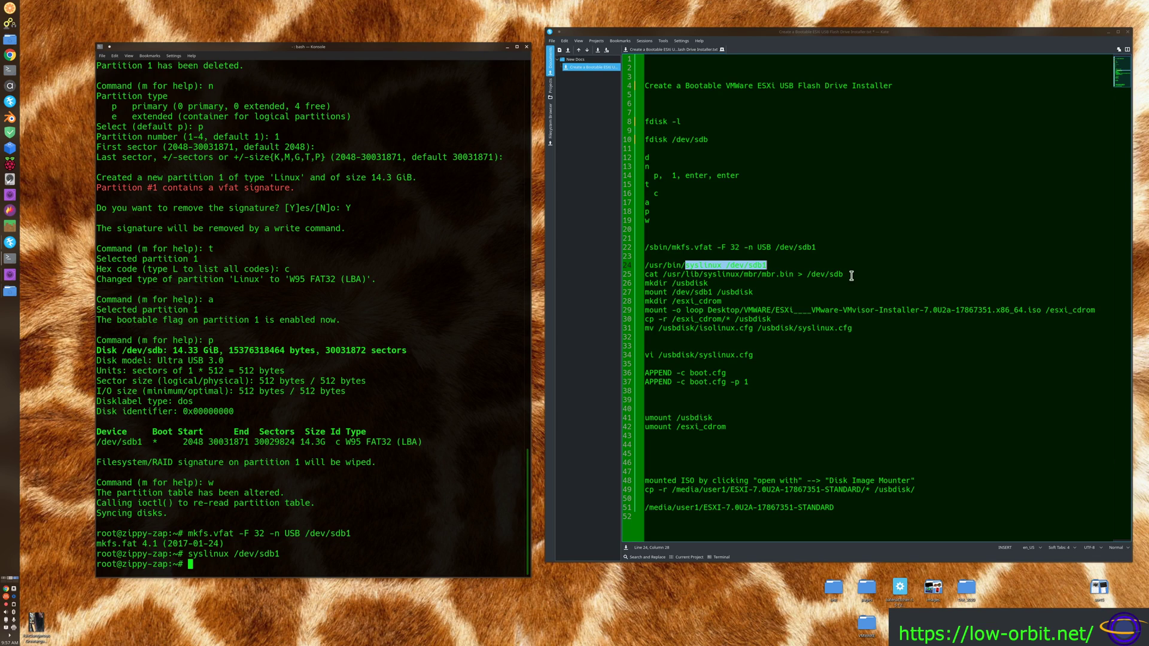
# Copy the "cat /usr/lib/syslinux/mbr/mbr.bin > /dev/sdb" command from the notes
pyautogui.moveTo(845, 276); pyautogui.dragTo(635, 273)
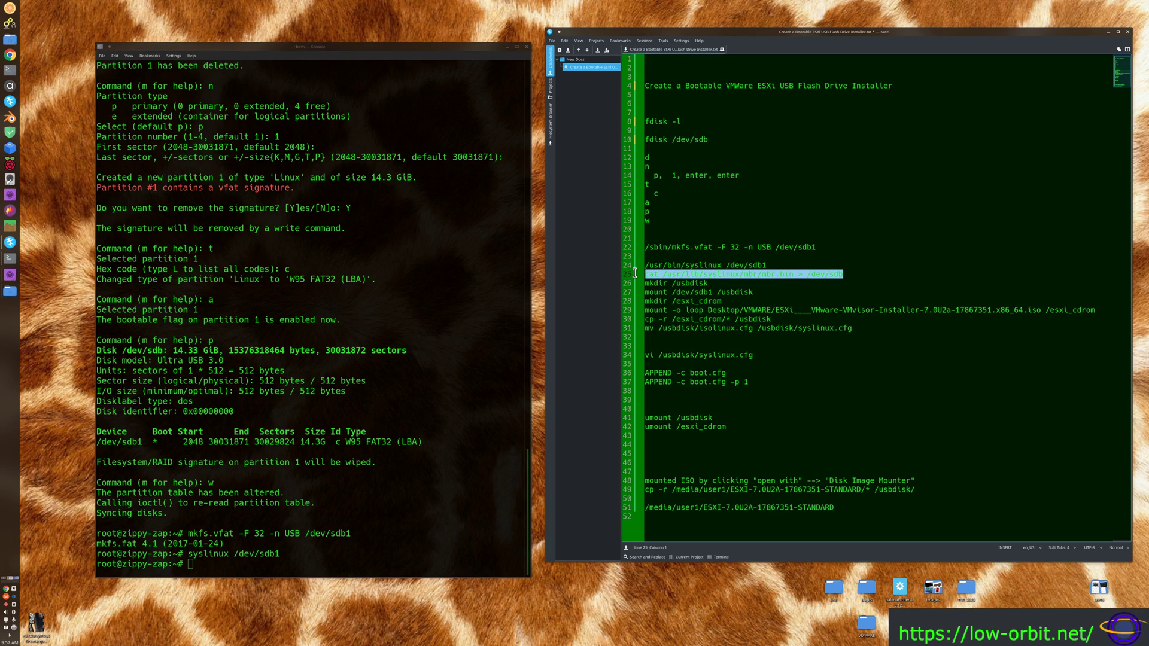
pyautogui.rightClick(695, 273)
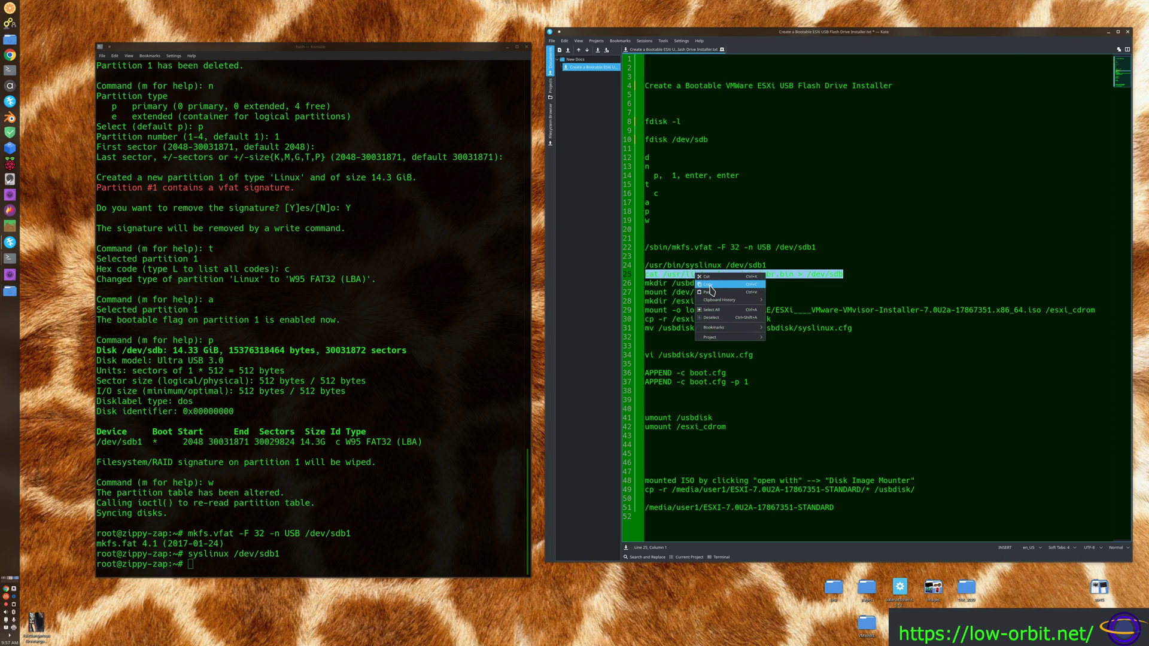
pyautogui.click(710, 285)
# Remove the /sbin/ prefix from the mkfs.vfat command in the notes
pyautogui.click(671, 247)
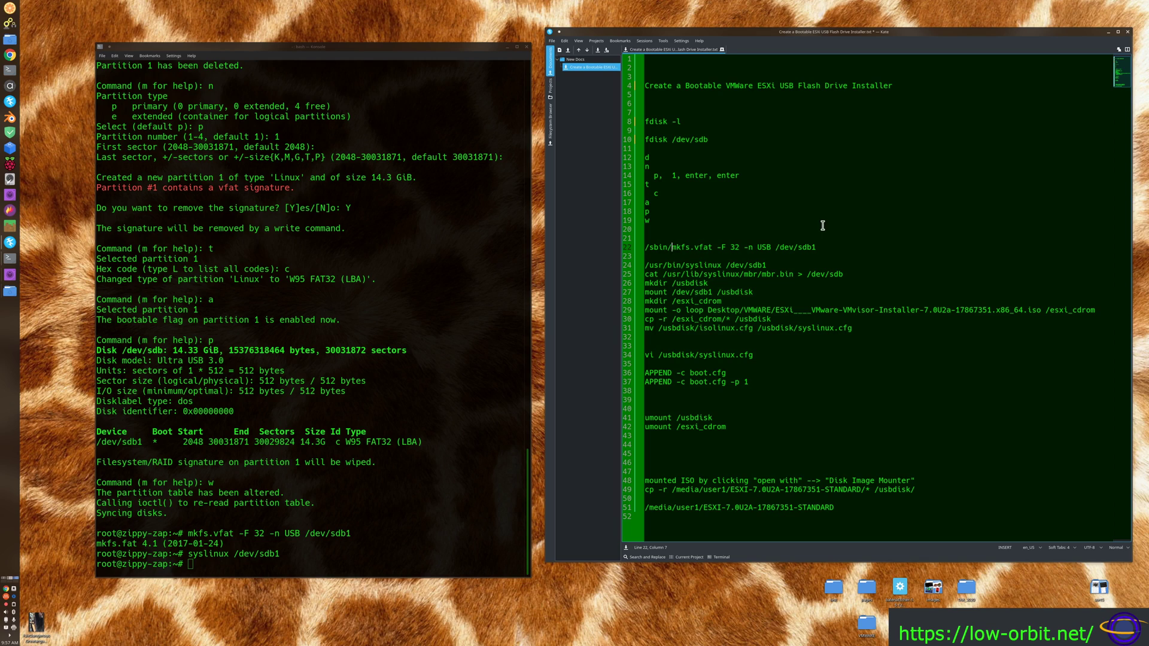
pyautogui.press('BackSpace')
pyautogui.press('BackSpace')
pyautogui.press('BackSpace')
pyautogui.press('BackSpace')
pyautogui.press('BackSpace')
pyautogui.press('BackSpace')
# Run the copied cat command in the terminal to write the syslinux mbr.bin to /dev/sdb
pyautogui.click(268, 403)
pyautogui.rightClick(267, 401)
pyautogui.click(279, 408)
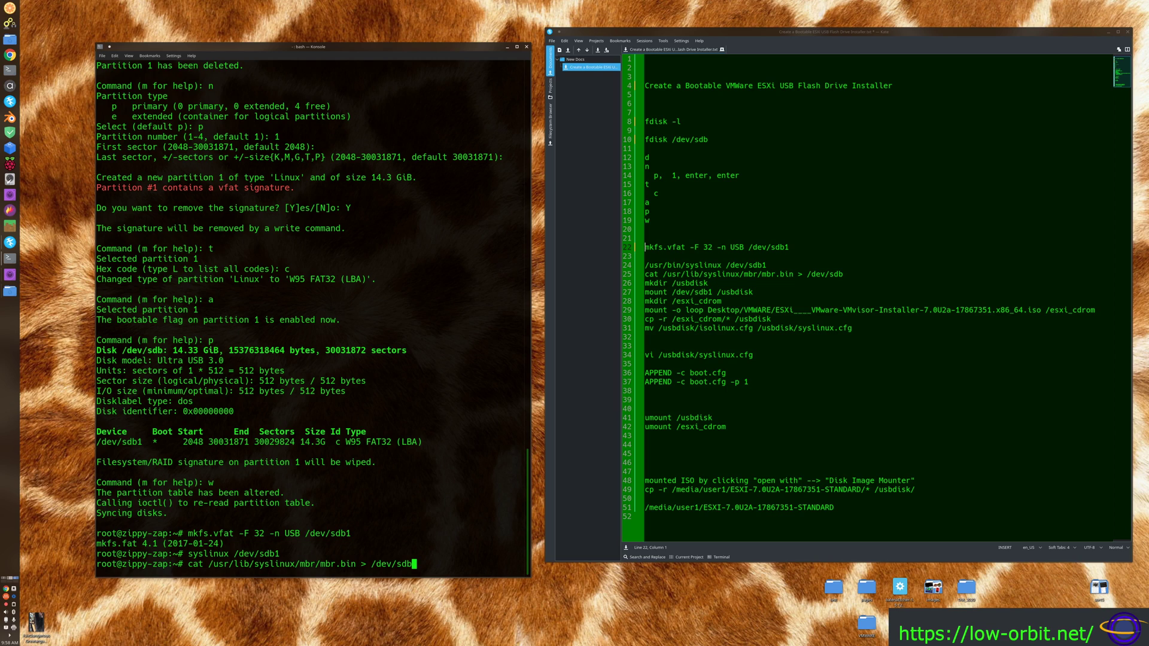
pyautogui.press('Return')
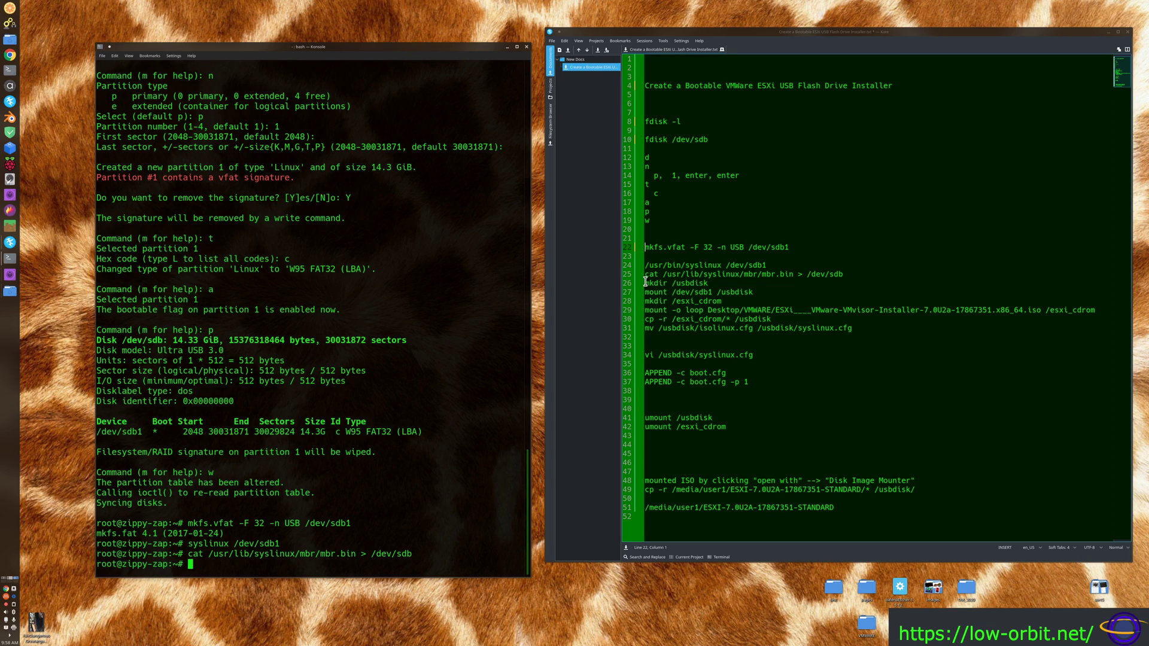
# Try to create the /usbdisk directory by running the mkdir command copied from the notes
pyautogui.moveTo(645, 282); pyautogui.dragTo(730, 282)
pyautogui.rightClick(707, 284)
pyautogui.click(718, 294)
pyautogui.click(273, 347)
pyautogui.rightClick(273, 347)
pyautogui.click(290, 357)
pyautogui.press('Return')
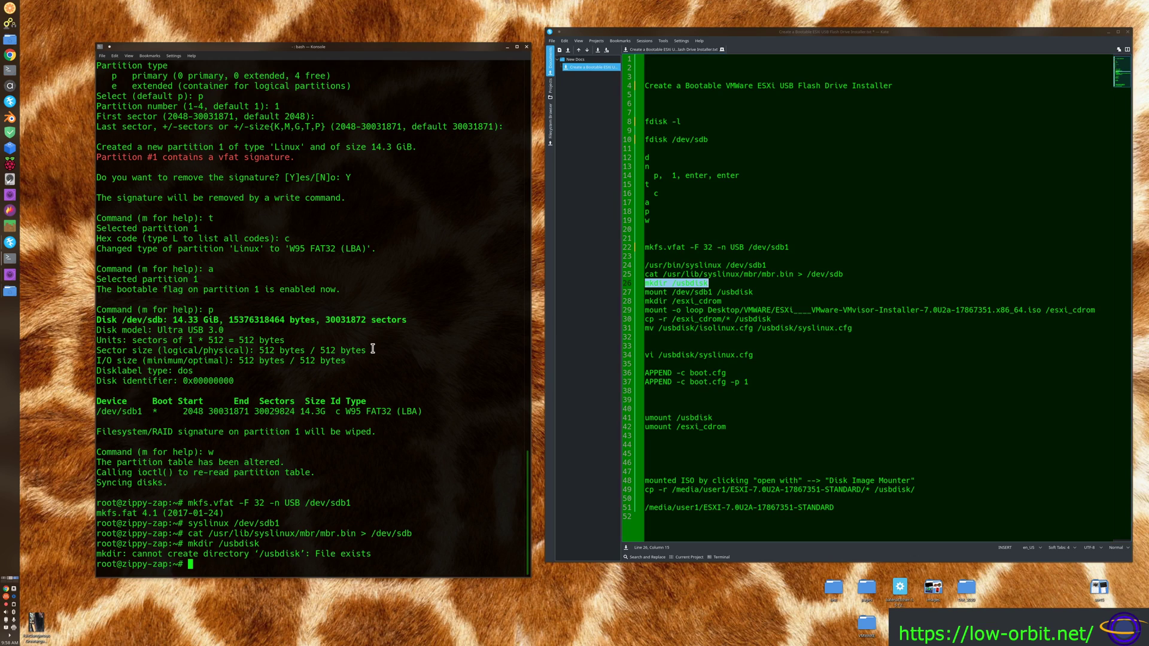
# Rework the pasted mkdir command into "rm -rf /usbdisk" and run it to remove the existing directory
pyautogui.middleClick(466, 307)
pyautogui.press('Home')
pyautogui.press('Delete')
pyautogui.press('Delete')
pyautogui.press('Delete')
pyautogui.press('Delete')
pyautogui.press('Delete')
pyautogui.press('Delete')
pyautogui.write('rm -rf')
pyautogui.press('Return')
# Recall the earlier "mkdir /usbdisk" command and run it again to create the directory
pyautogui.press('Up')
pyautogui.press('Up')
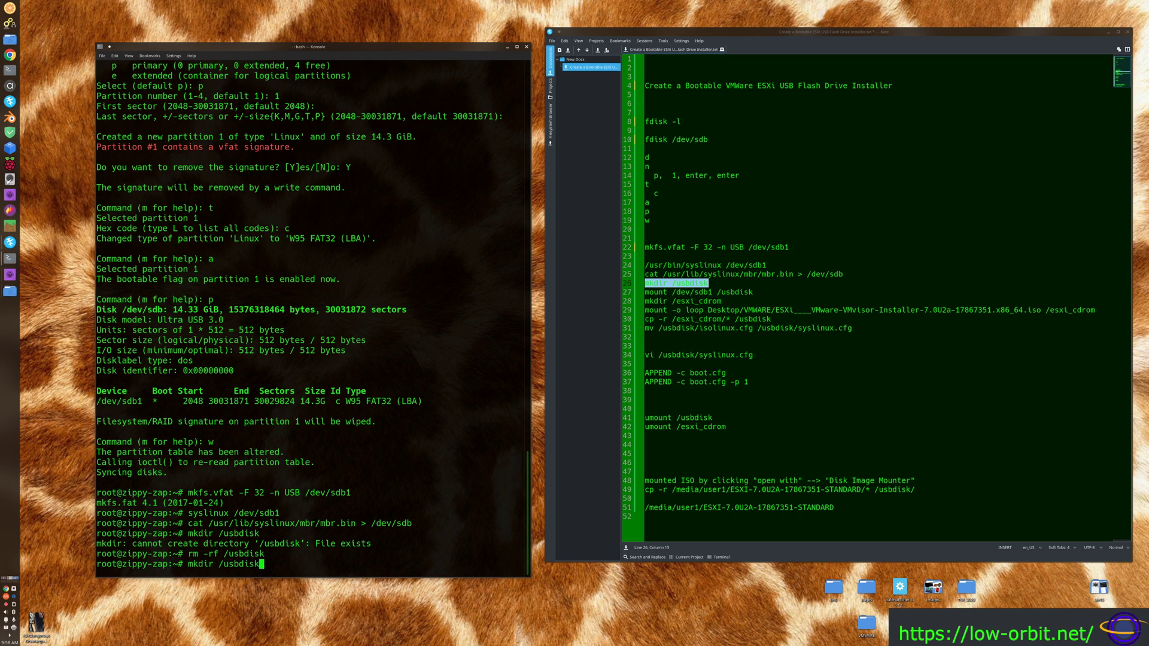
pyautogui.press('Return')
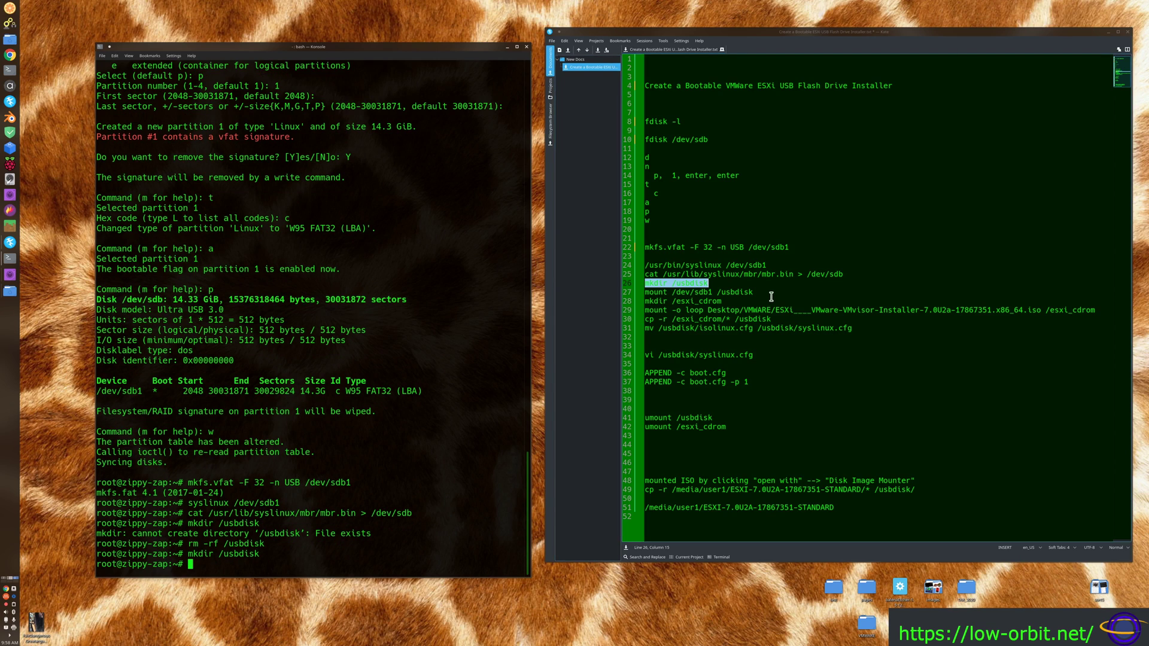
# Copy "mount /dev/sdb1 /usbdisk" from the notes and run it to mount the USB partition
pyautogui.moveTo(754, 293); pyautogui.dragTo(626, 298)
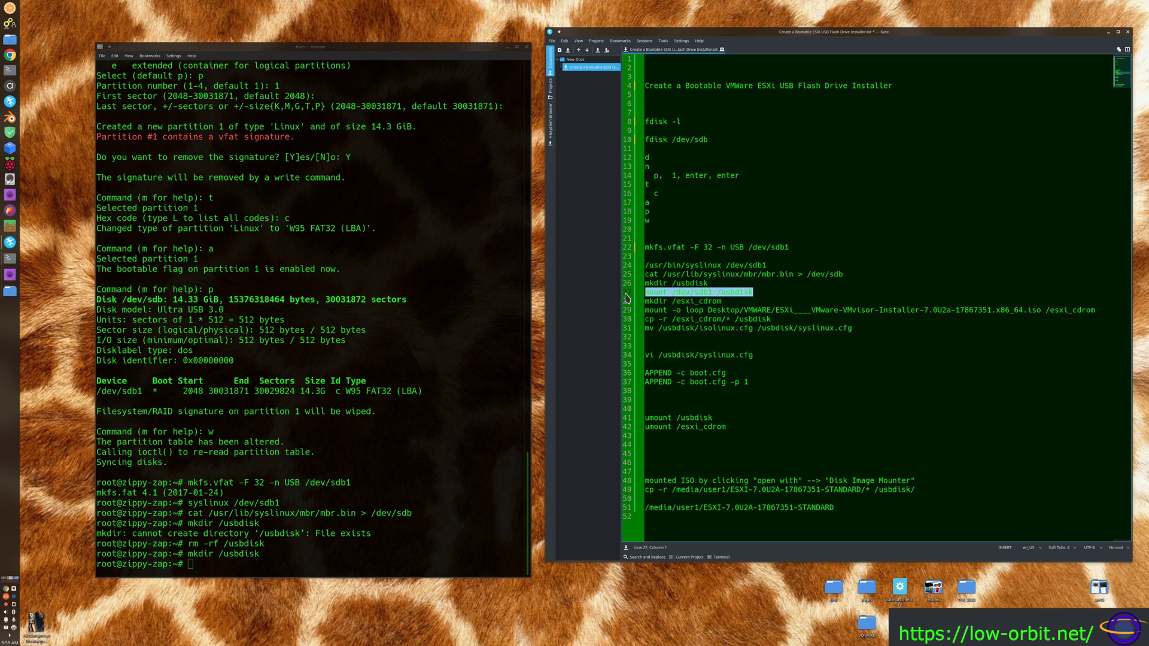
pyautogui.rightClick(658, 297)
pyautogui.click(676, 310)
pyautogui.rightClick(240, 393)
pyautogui.click(252, 400)
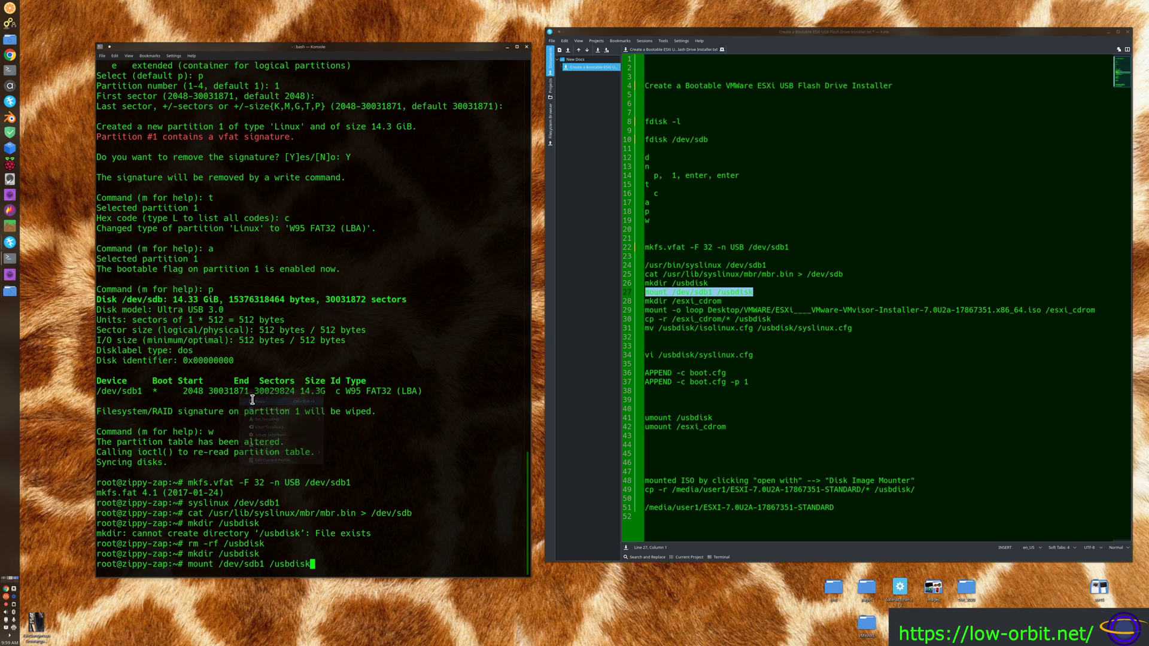
pyautogui.press('Return')
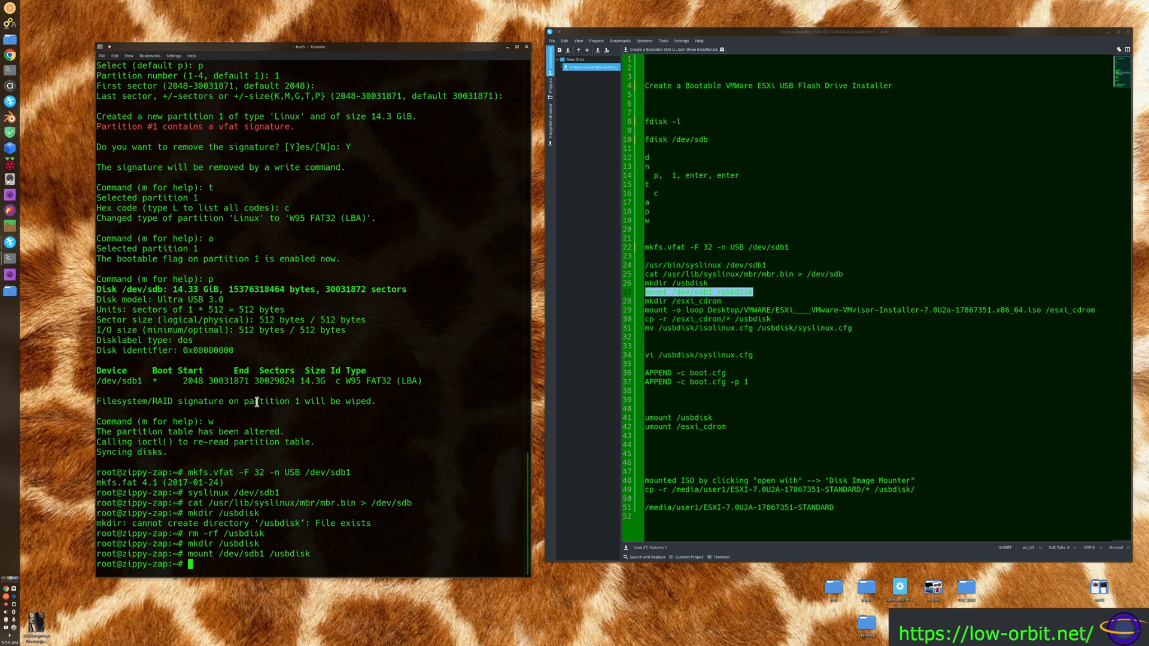
# Try to create the ISO mount directory by running "mkdir /esxi_cdrom" copied from the notes
pyautogui.moveTo(722, 303); pyautogui.dragTo(641, 305)
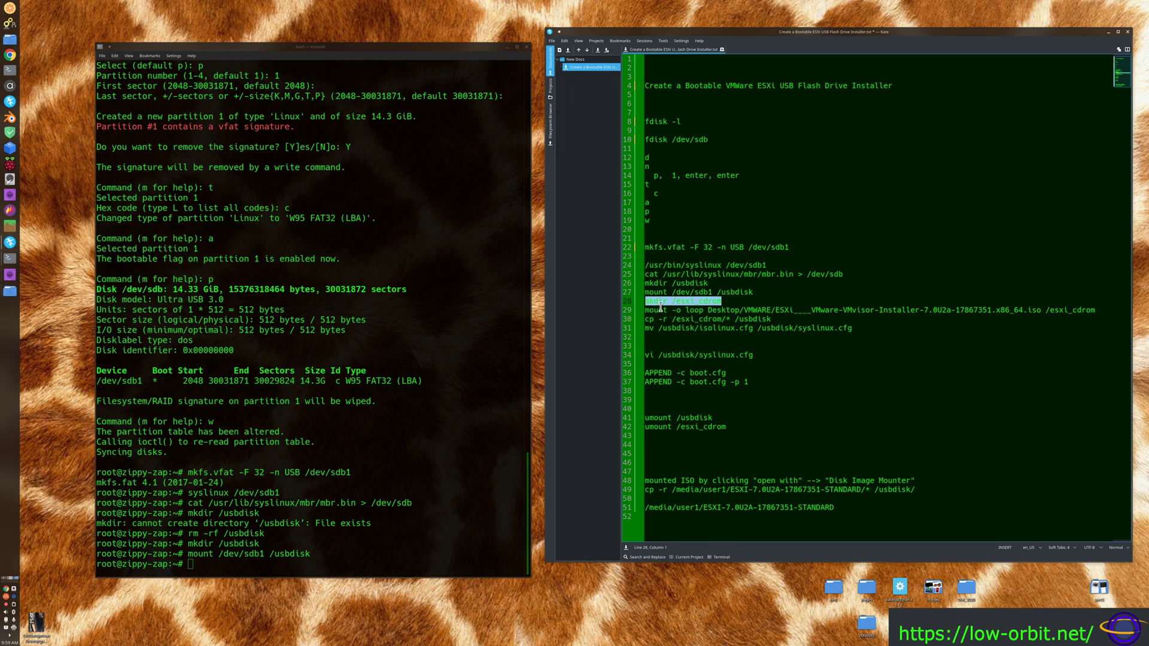
pyautogui.rightClick(665, 302)
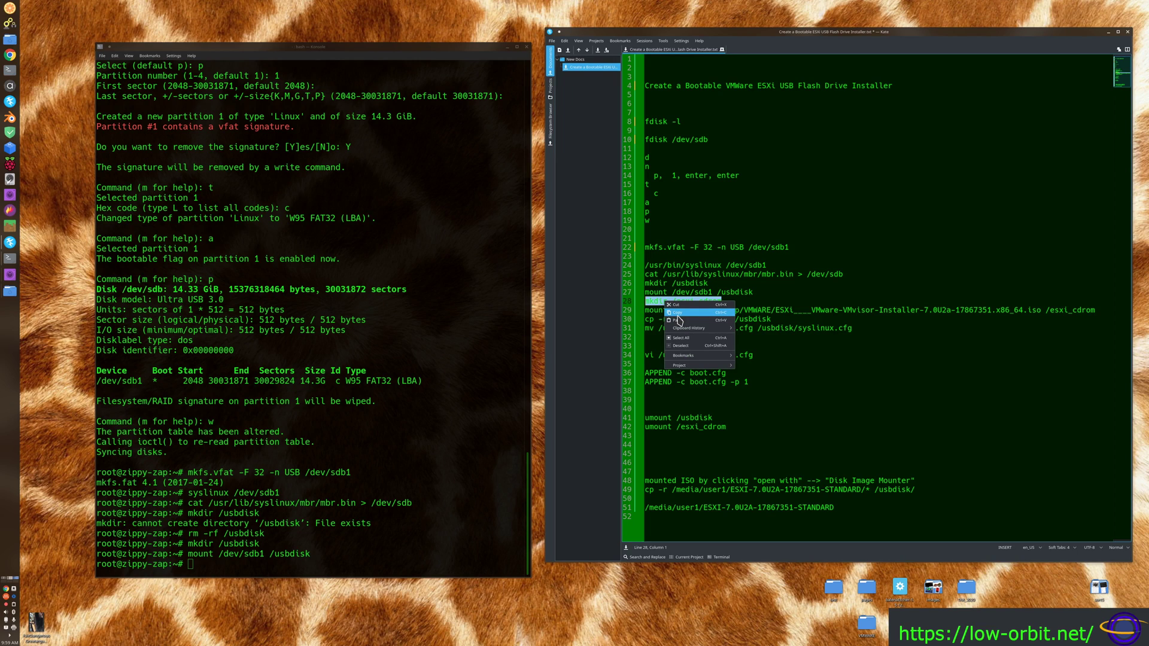
pyautogui.click(678, 315)
pyautogui.rightClick(250, 428)
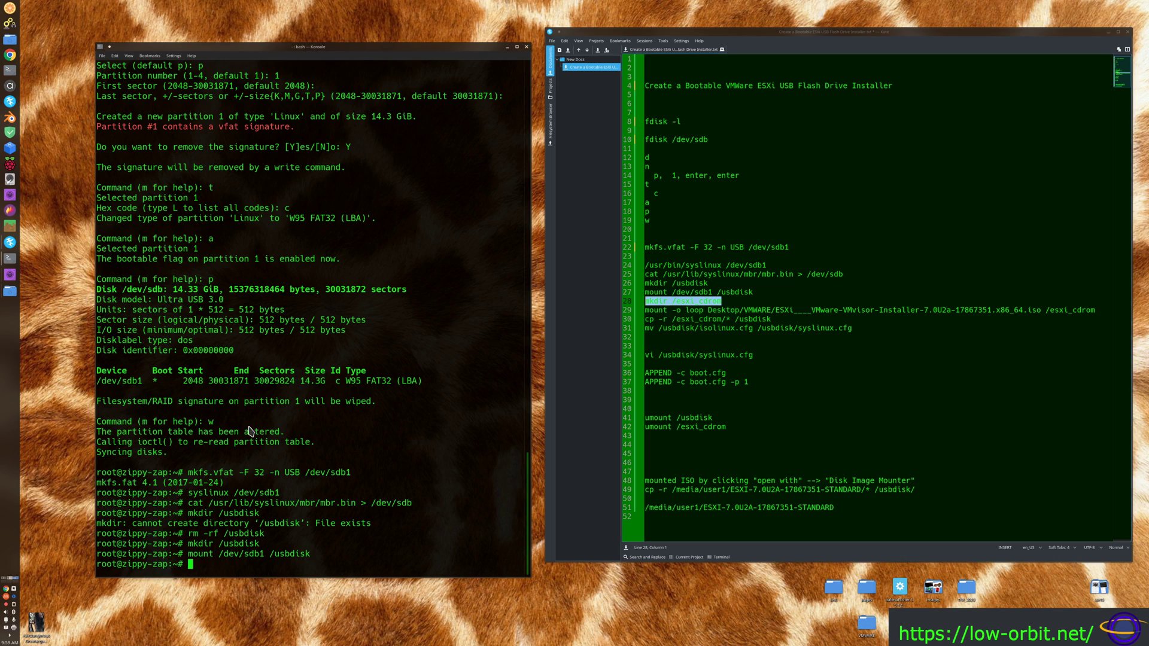
pyautogui.click(271, 438)
pyautogui.press('Return')
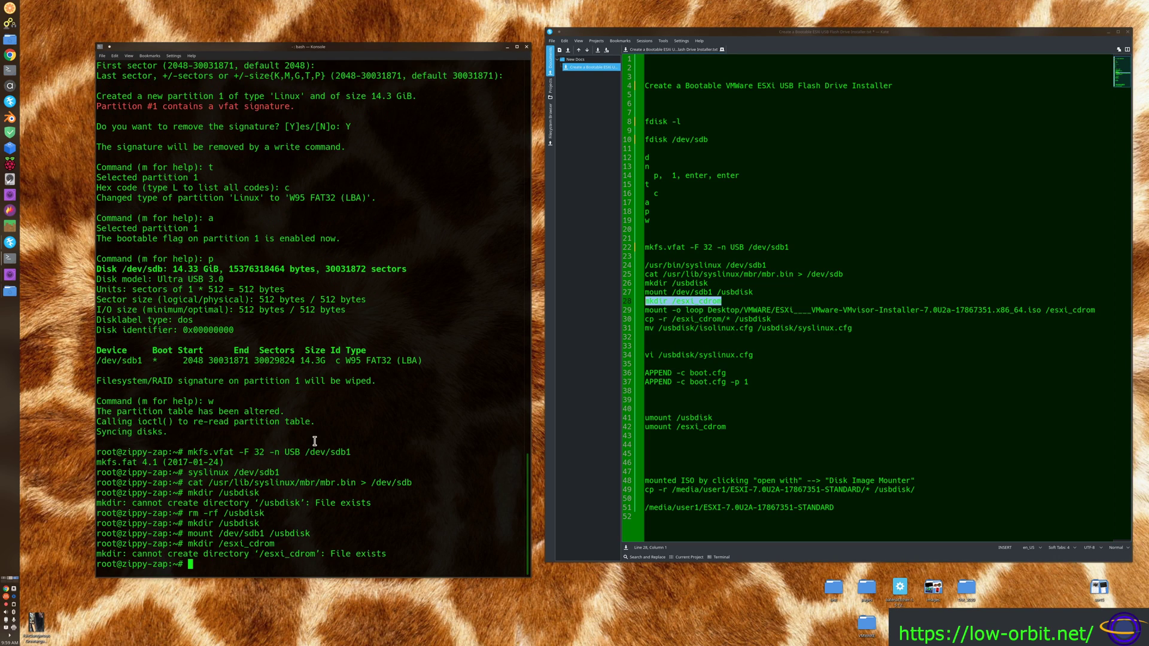
# Rework the recalled command into "rmdir /esxi_cdrom" to remove the existing directory, and rerun "mkdir /esxi_cdrom" to recreate it
pyautogui.press('Up')
pyautogui.press('Home')
pyautogui.press('Delete')
pyautogui.press('Delete')
pyautogui.write('rm')
pyautogui.press('Return')
pyautogui.press('Up')
pyautogui.press('Up')
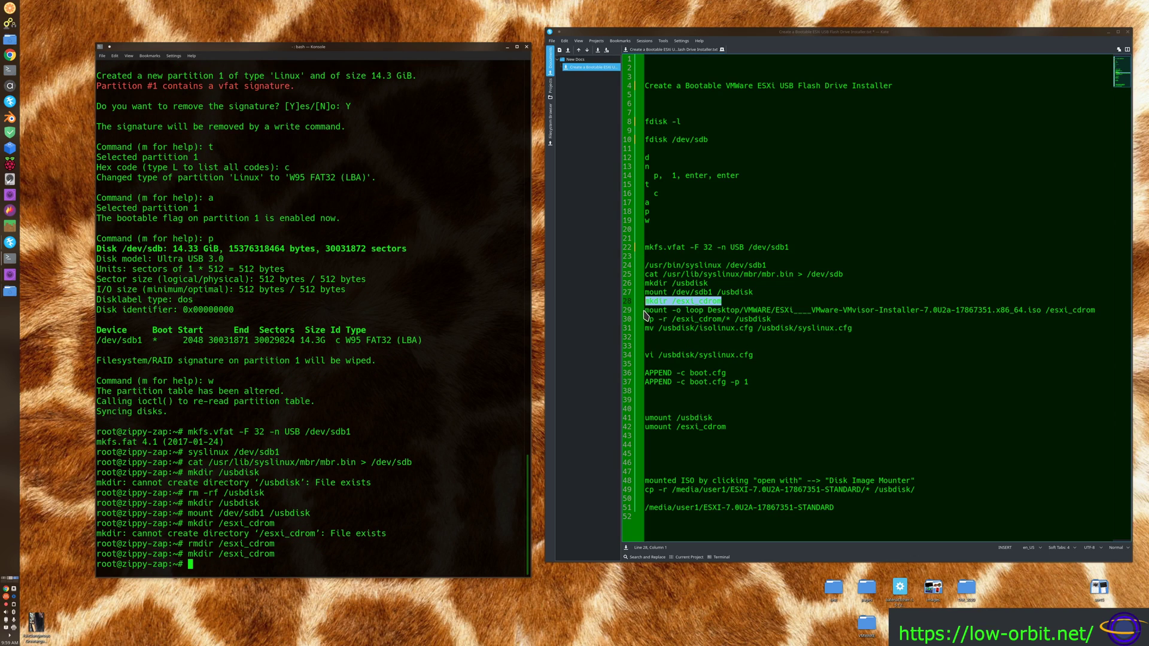
# Try to mount the ESXi ISO on /esxi_cdrom by running the loop mount command with the relative Desktop/VMWARE path from the notes
pyautogui.moveTo(645, 311); pyautogui.dragTo(1095, 310)
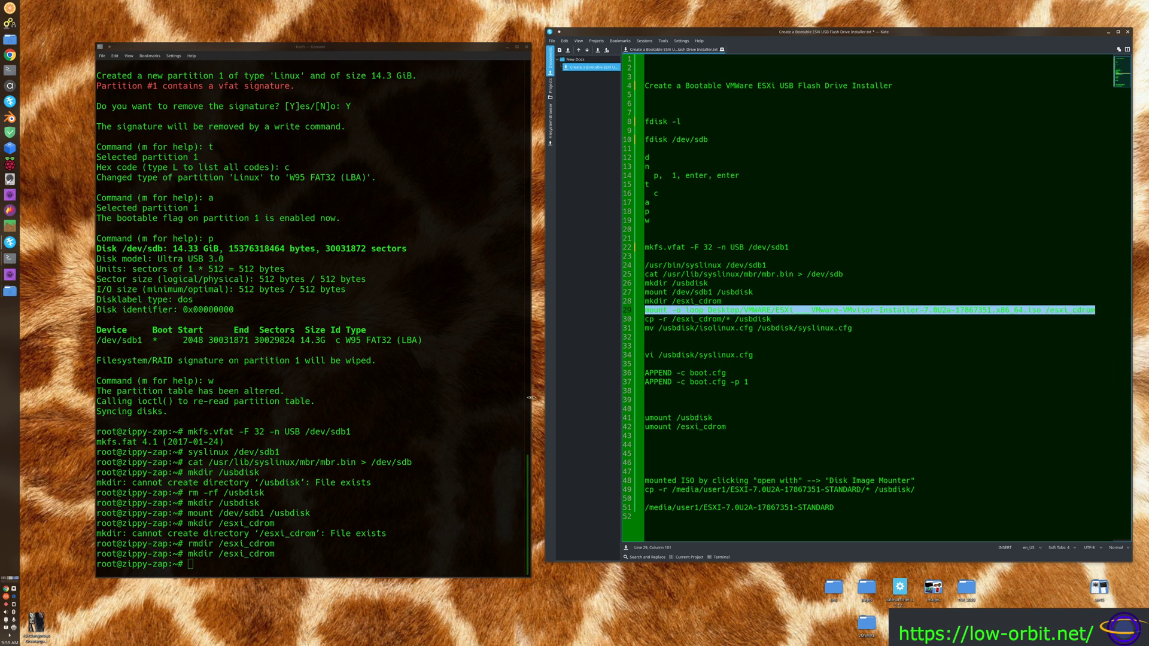
pyautogui.rightClick(243, 347)
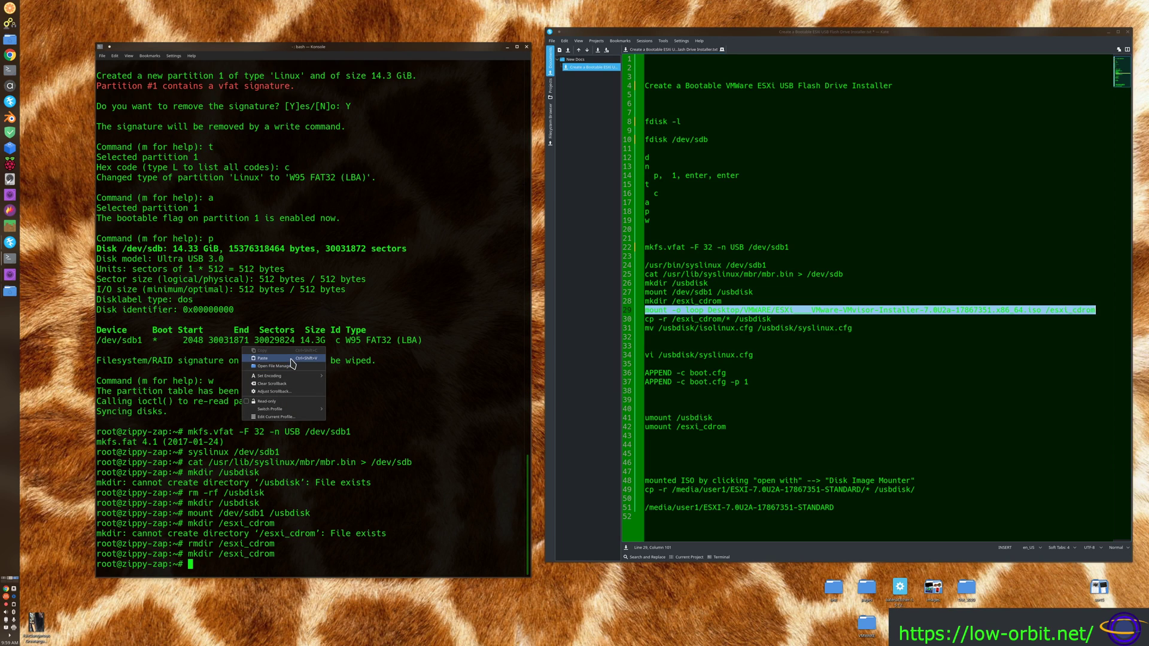
pyautogui.click(292, 358)
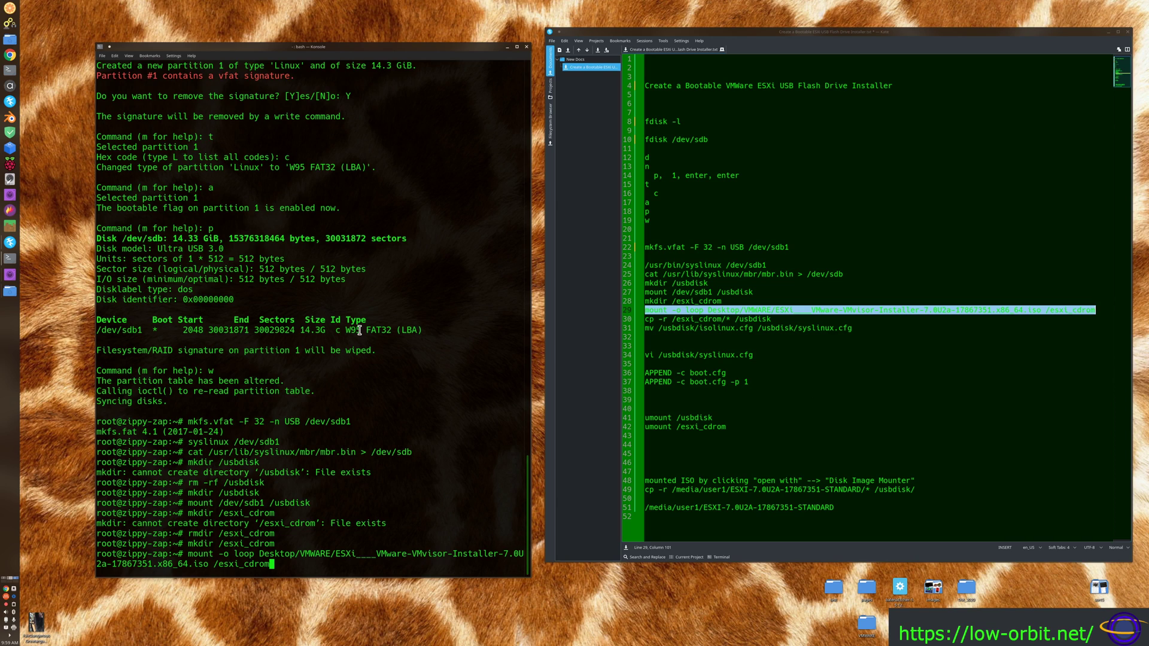
pyautogui.press('Return')
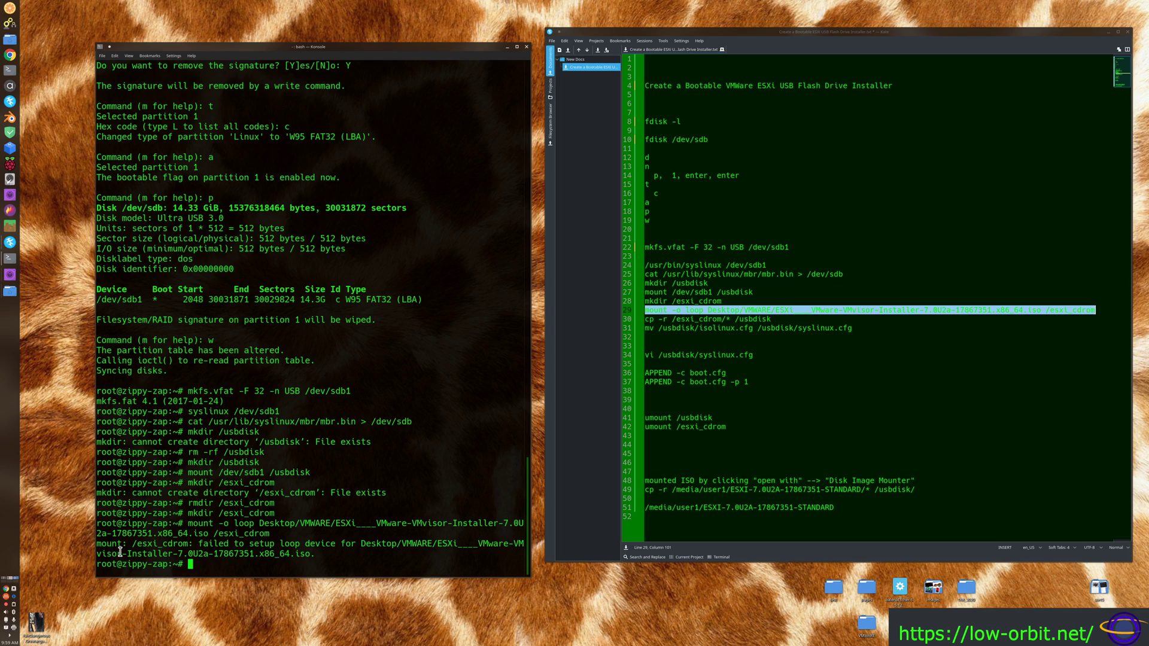
pyautogui.moveTo(254, 546)
pyautogui.mouseDown()
pyautogui.moveTo(419, 547)
pyautogui.moveTo(215, 547)
pyautogui.moveTo(234, 555)
pyautogui.mouseUp()
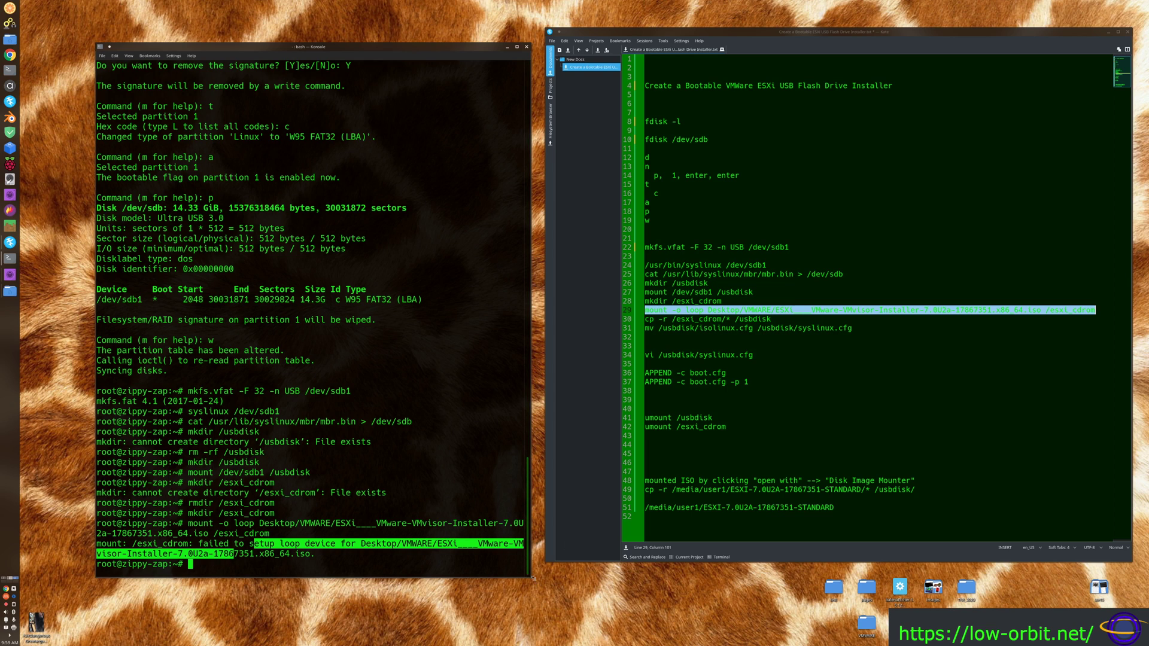
# Enlarge the terminal window and examine the absolute /home/user1/Desktop/VMWARE path in the second mount command of the notes
pyautogui.moveTo(528, 576); pyautogui.dragTo(560, 598)
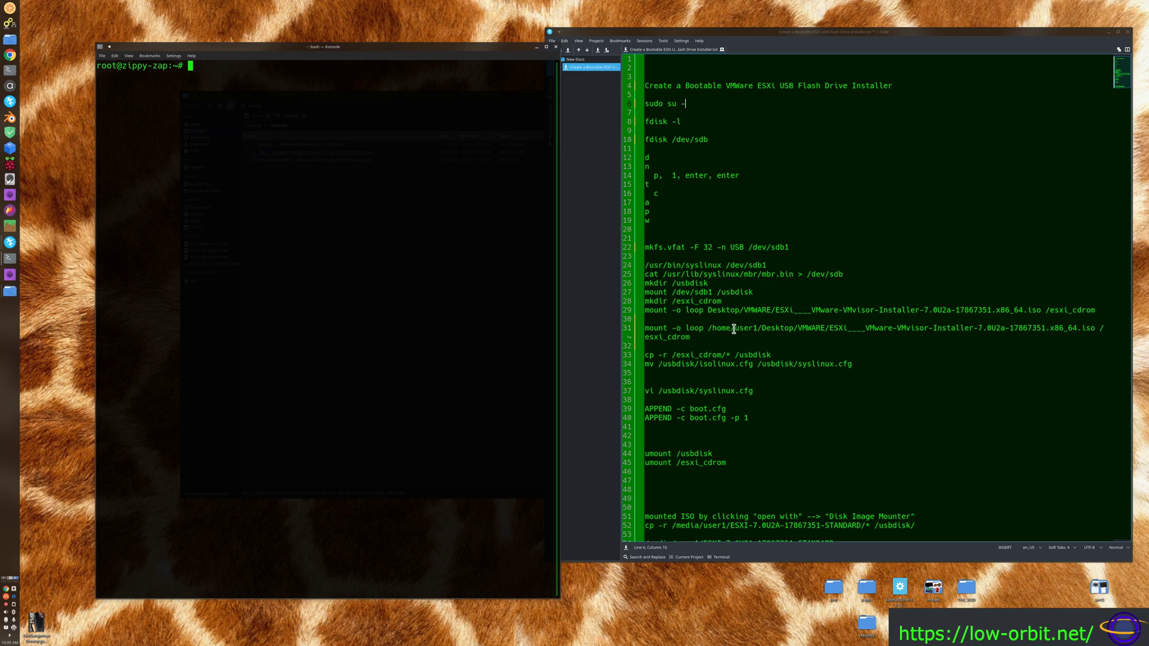
pyautogui.moveTo(763, 328); pyautogui.dragTo(839, 329)
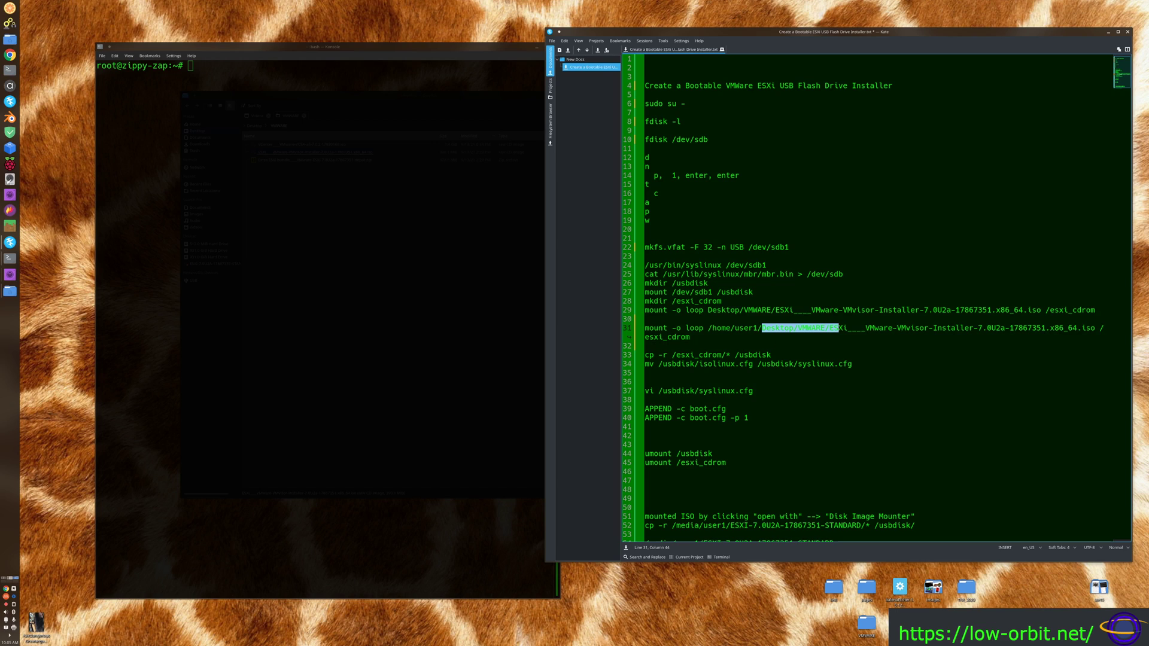
pyautogui.click(712, 347)
pyautogui.moveTo(708, 329); pyautogui.dragTo(829, 329)
pyautogui.click(738, 329)
pyautogui.moveTo(710, 329); pyautogui.dragTo(756, 327)
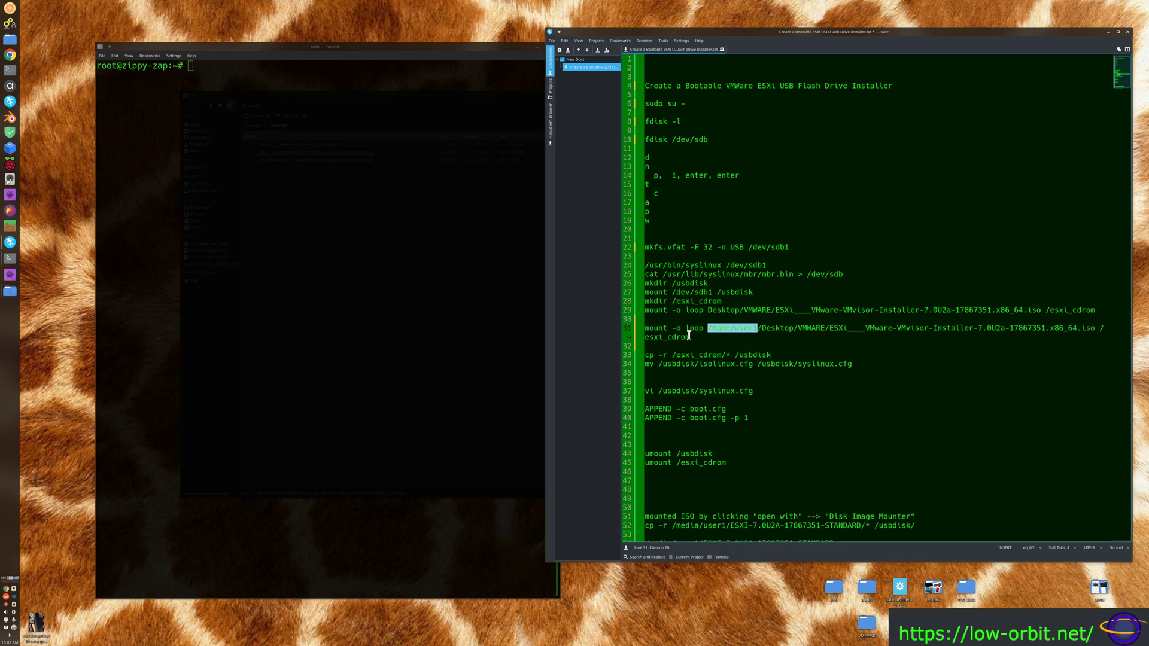
pyautogui.moveTo(690, 337)
pyautogui.mouseDown()
pyautogui.moveTo(643, 329)
pyautogui.moveTo(682, 337)
pyautogui.mouseUp()
# Copy the mount command with the absolute /home/user1/Desktop/VMWARE ISO path from the notes and run it to mount the ISO on /esxi_cdrom
pyautogui.moveTo(690, 337); pyautogui.dragTo(624, 328)
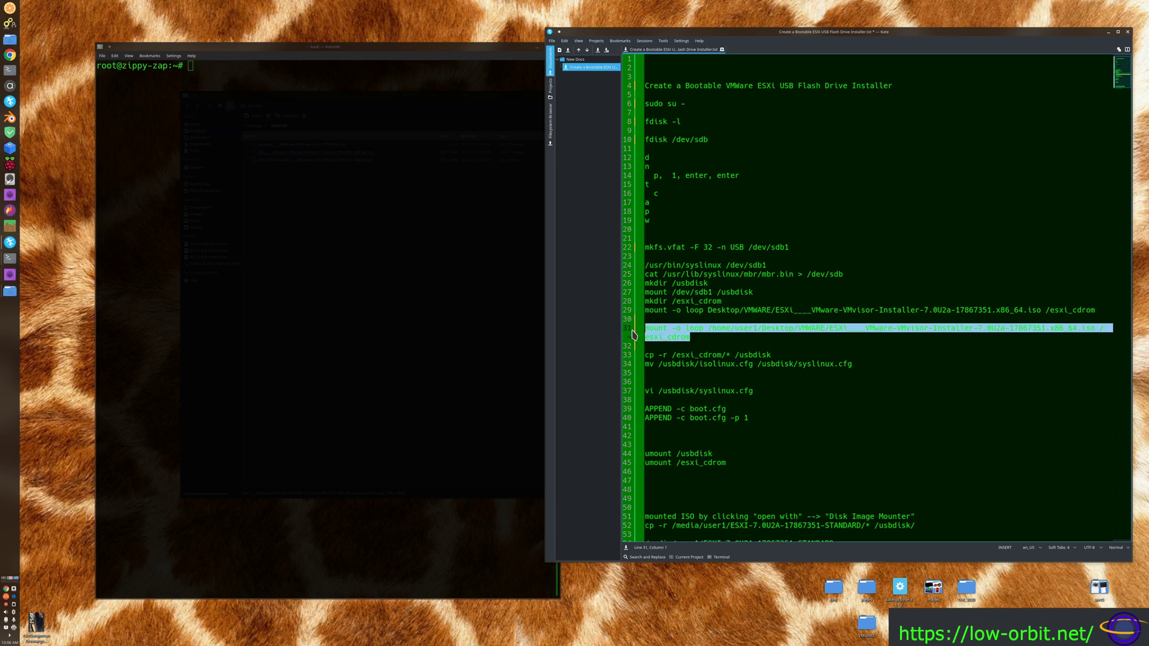
pyautogui.press('Delete')
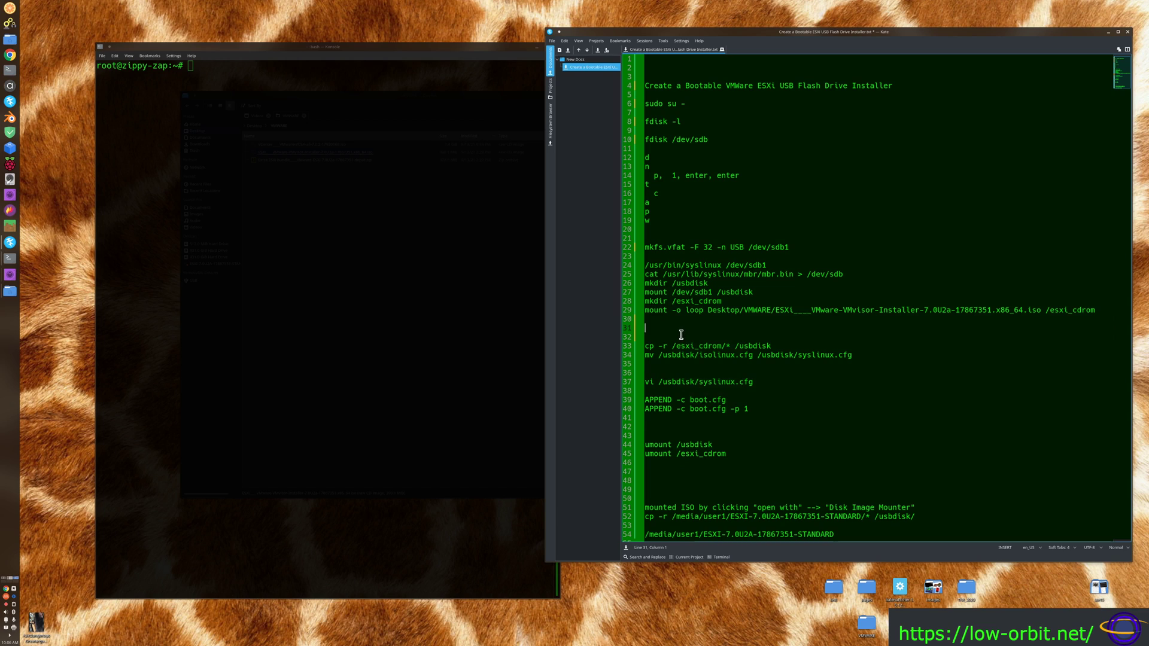
pyautogui.hotkey('ctrl', 'z')
pyautogui.rightClick(688, 328)
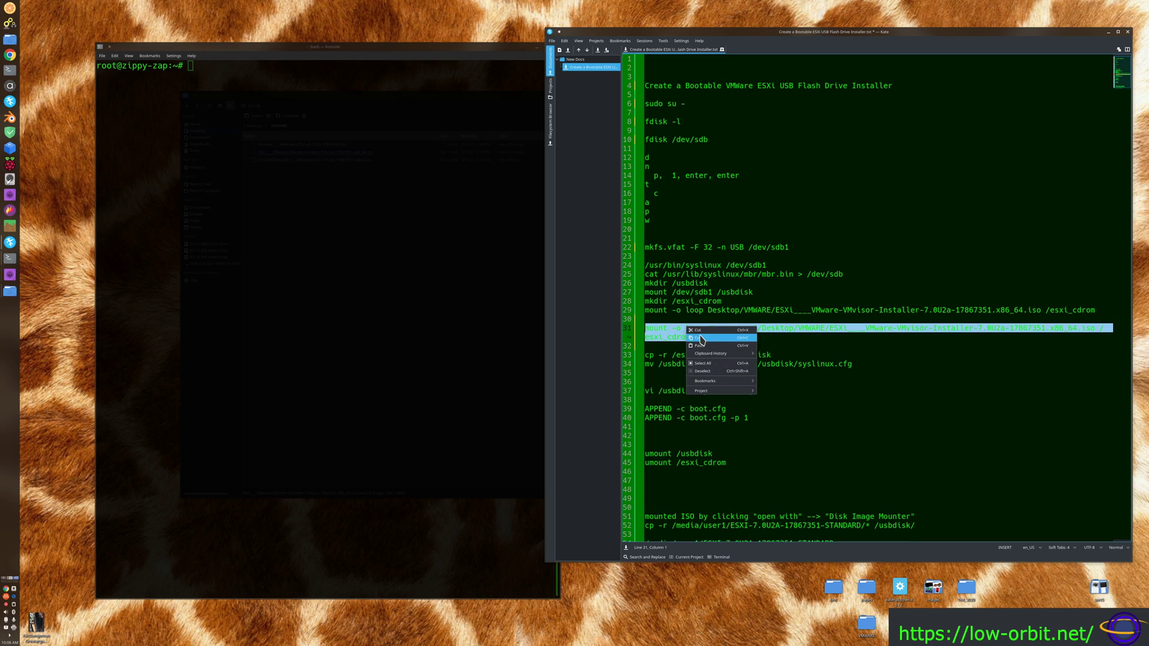
pyautogui.click(701, 340)
pyautogui.rightClick(244, 192)
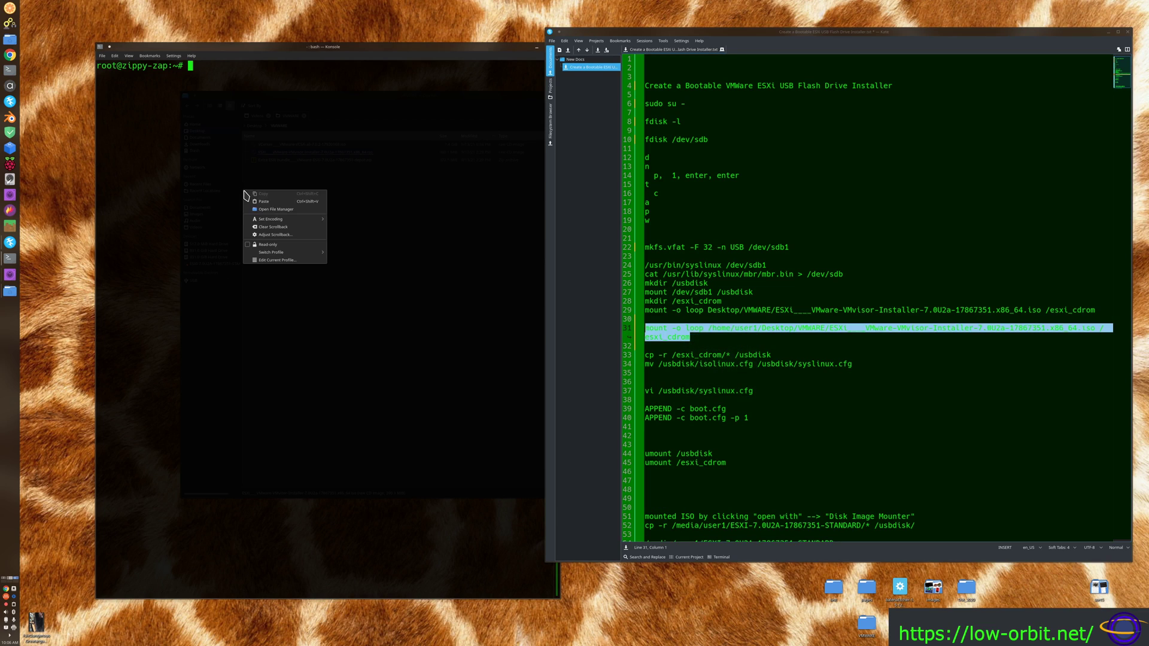
pyautogui.click(269, 202)
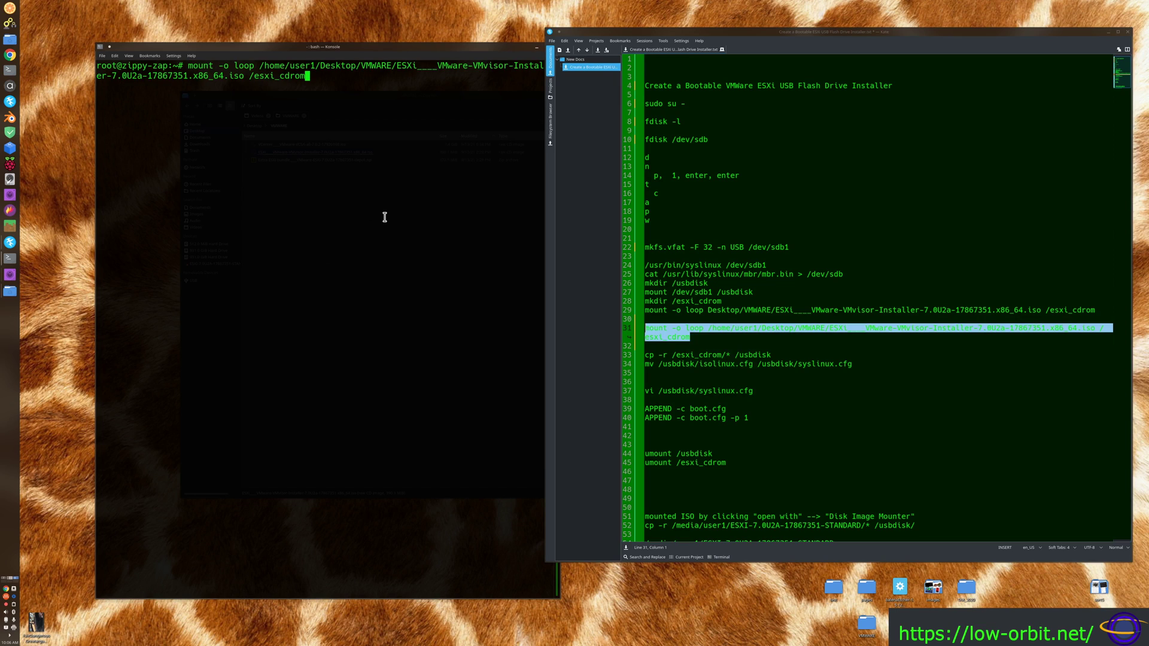
pyautogui.press('Return')
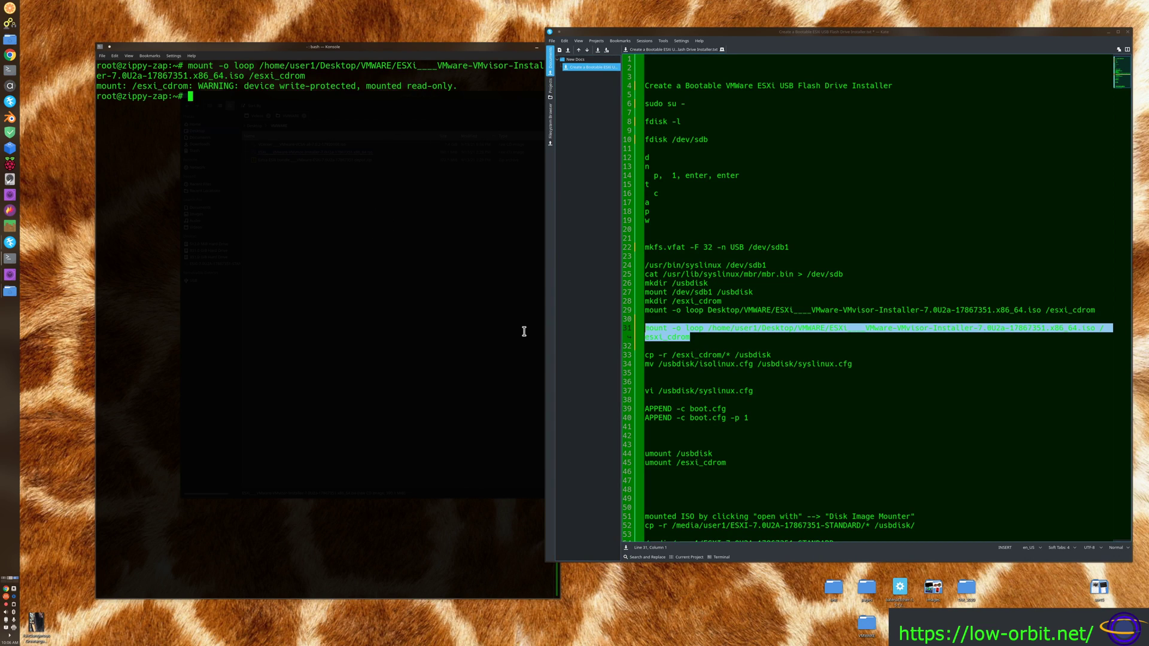
# List the contents of /esxi_cdrom to check the mounted ISO
pyautogui.click(348, 276)
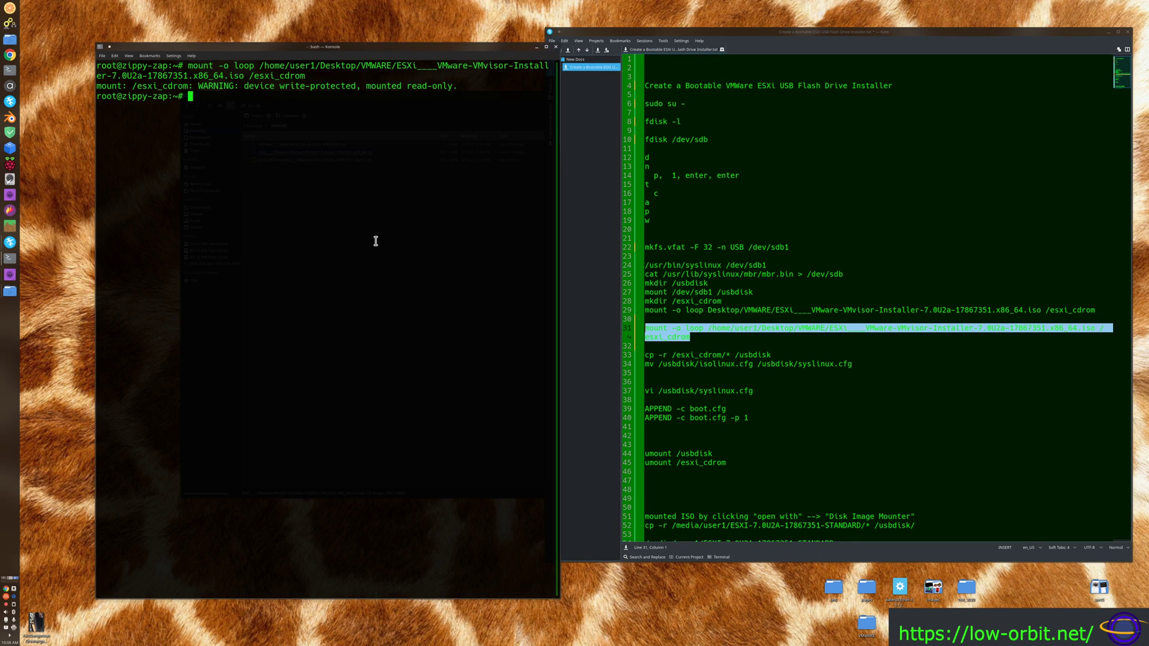
pyautogui.write('ls /esx')
pyautogui.press('Tab')
pyautogui.press('Return')
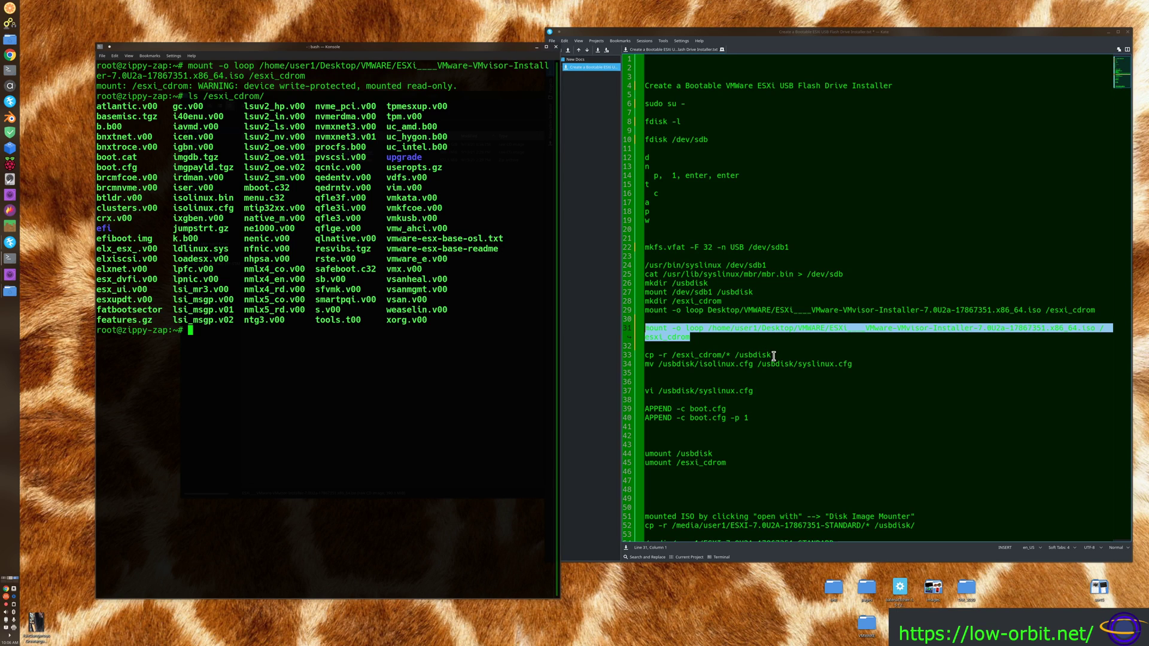
# Copy "cp -r /esxi_cdrom/* /usbdisk" from the notes and run it to copy the installer files to the USB drive
pyautogui.moveTo(772, 356); pyautogui.dragTo(645, 356)
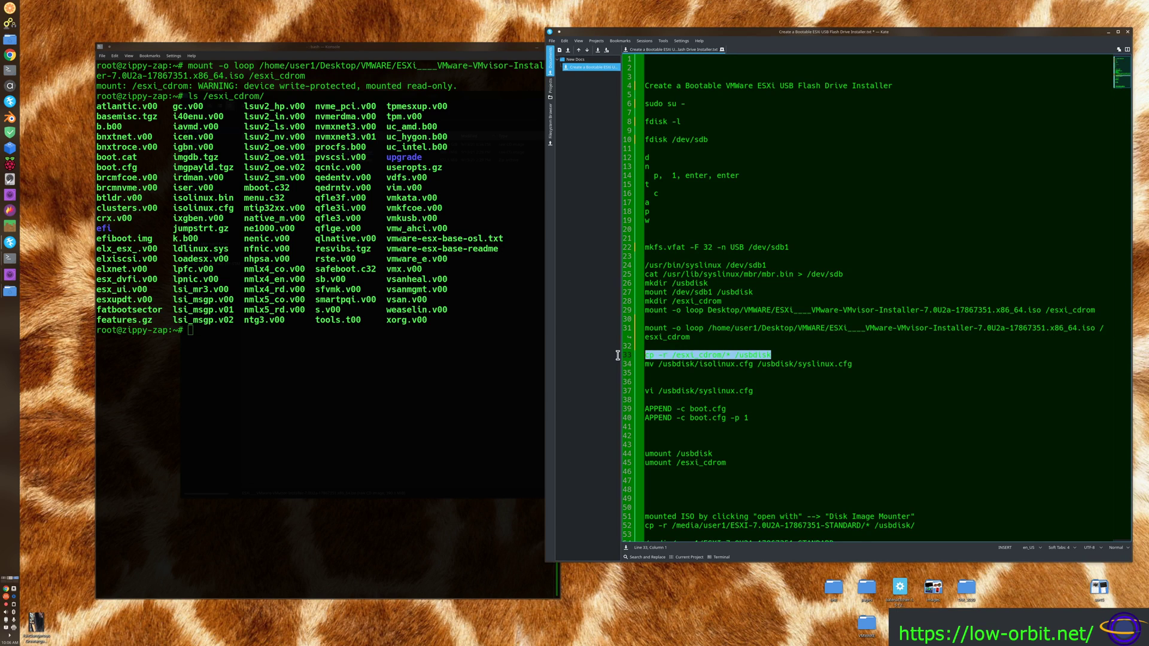
pyautogui.rightClick(687, 359)
pyautogui.click(707, 369)
pyautogui.rightClick(227, 325)
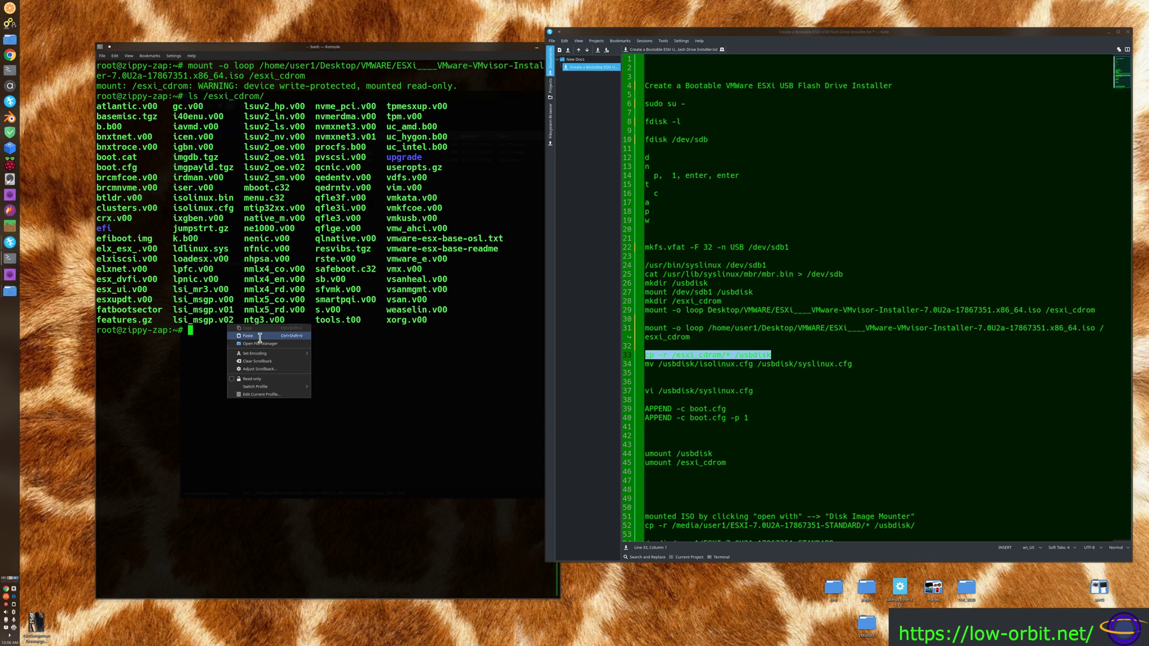
pyautogui.click(261, 341)
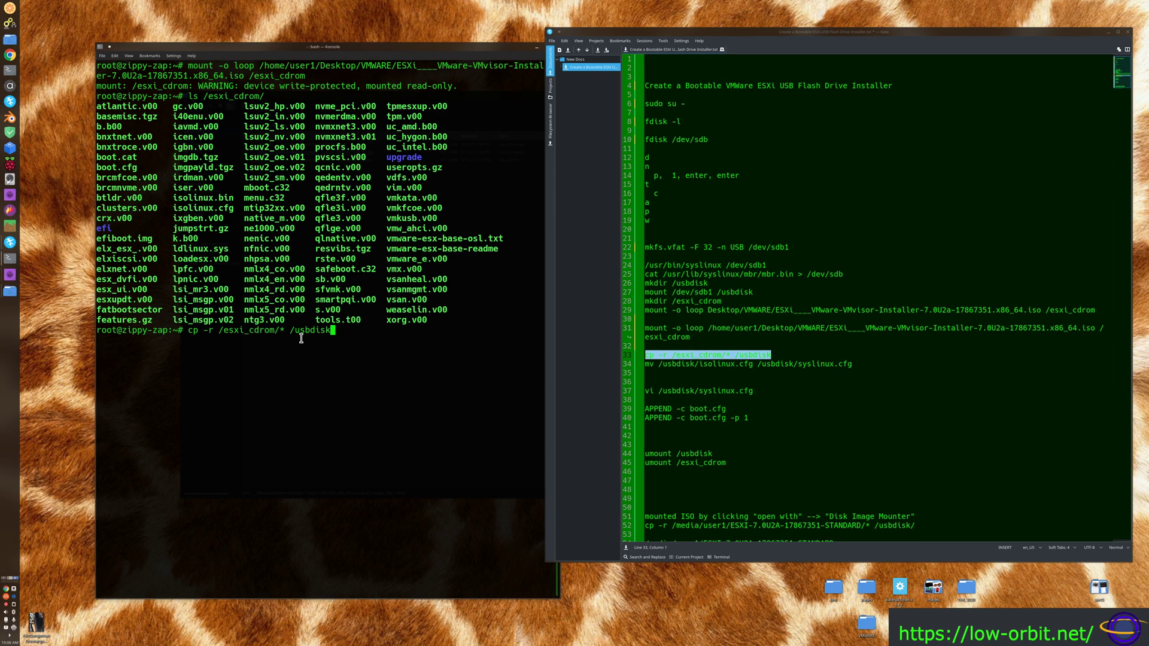
pyautogui.click(328, 333)
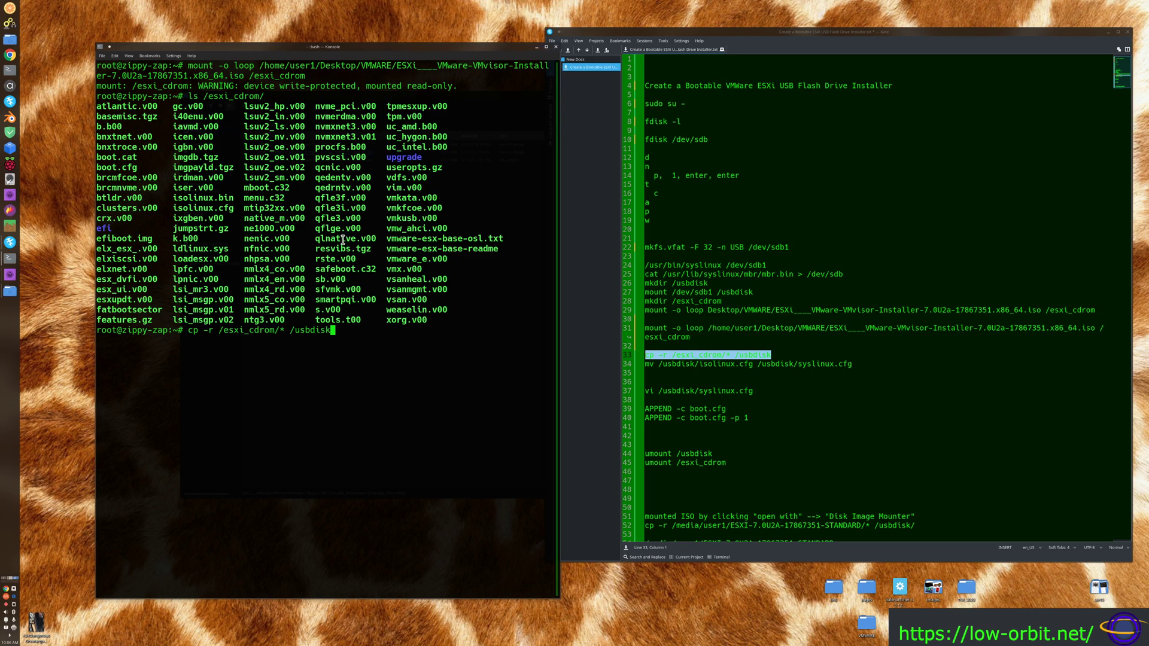
pyautogui.press('Return')
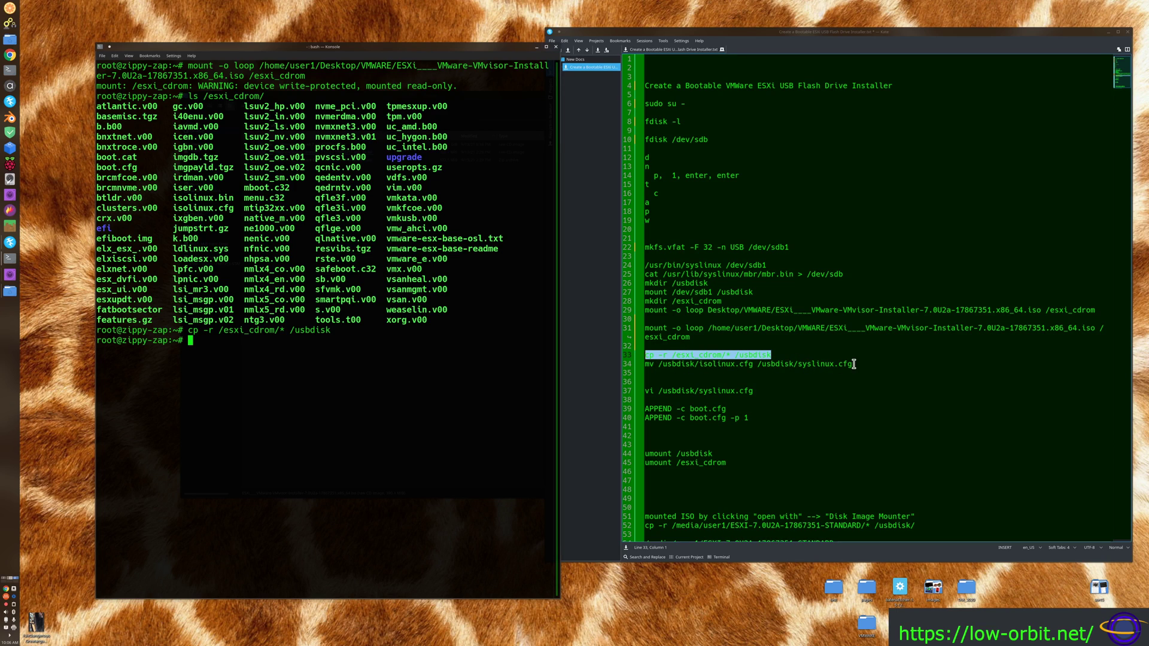
# Rename isolinux.cfg to syslinux.cfg on the USB drive by running "mv /usbdisk/isolinux.cfg /usbdisk/syslinux.cfg" copied from the notes
pyautogui.moveTo(855, 364); pyautogui.dragTo(758, 364)
pyautogui.click(733, 374)
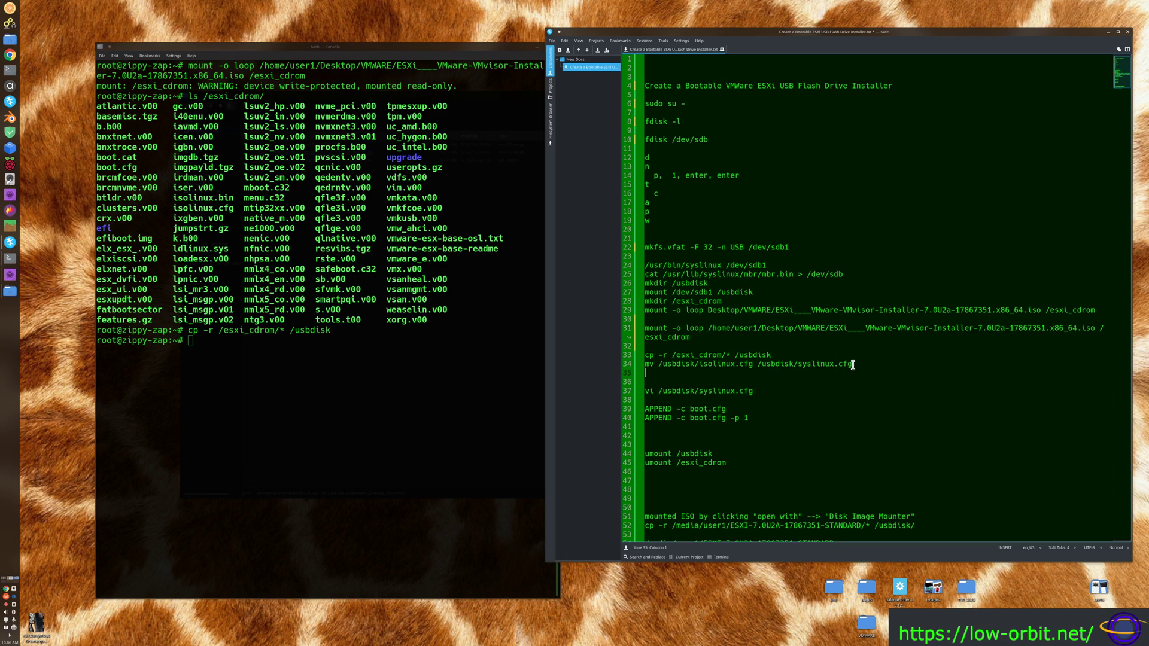
pyautogui.moveTo(854, 364); pyautogui.dragTo(643, 363)
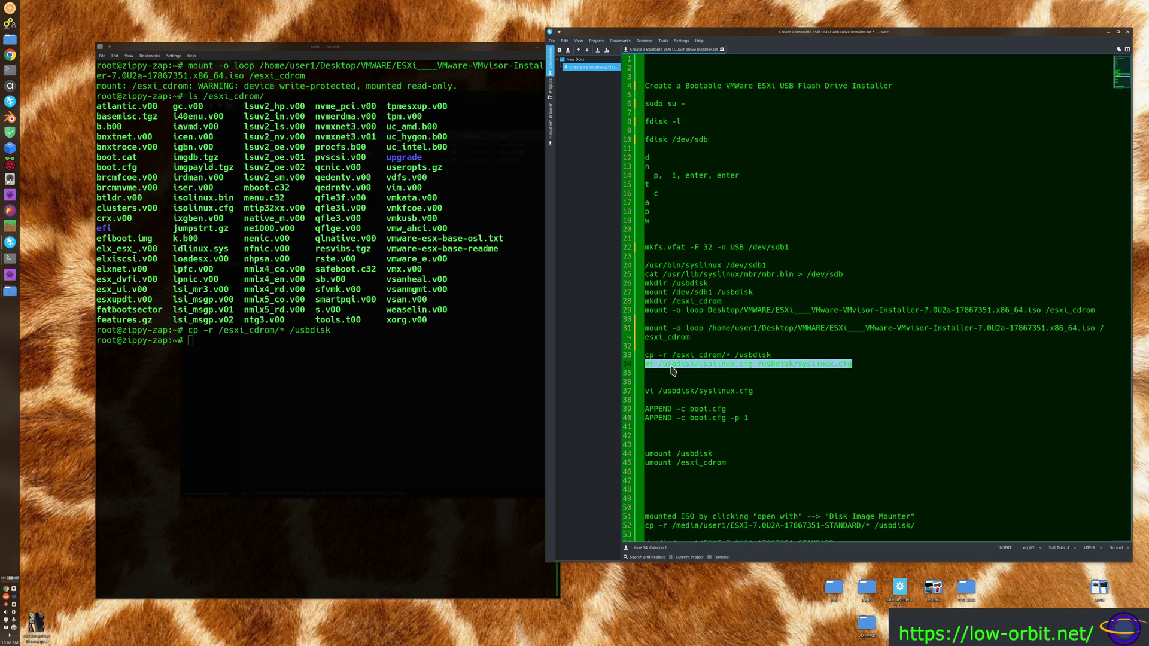
pyautogui.rightClick(673, 367)
pyautogui.click(682, 377)
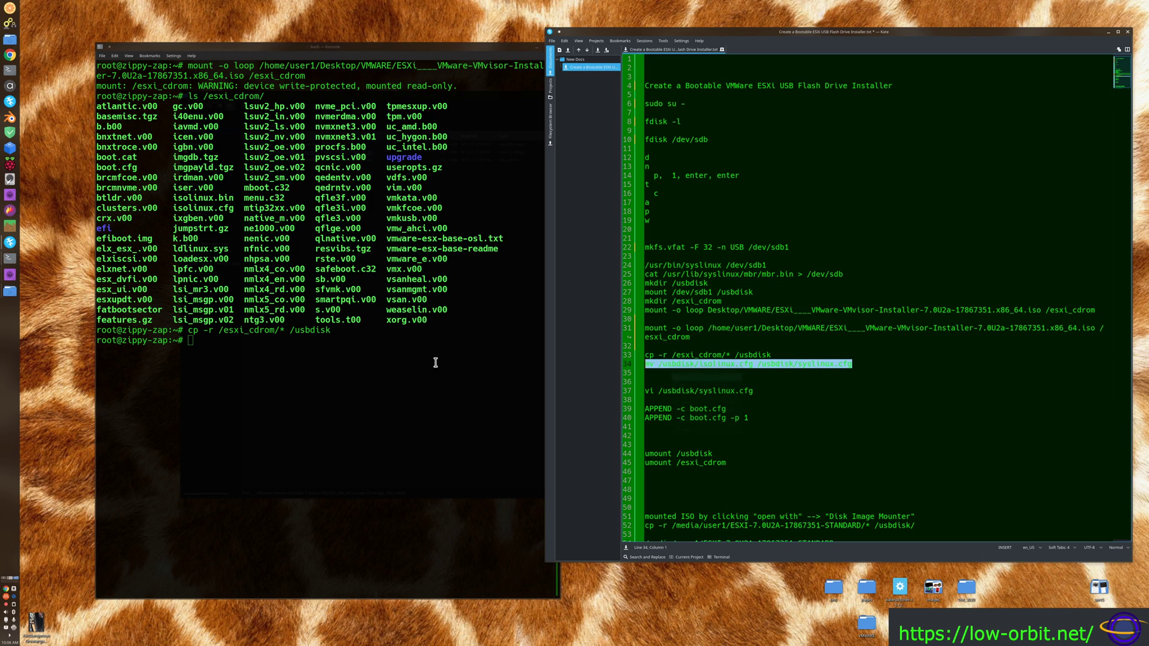
pyautogui.rightClick(279, 326)
pyautogui.click(299, 338)
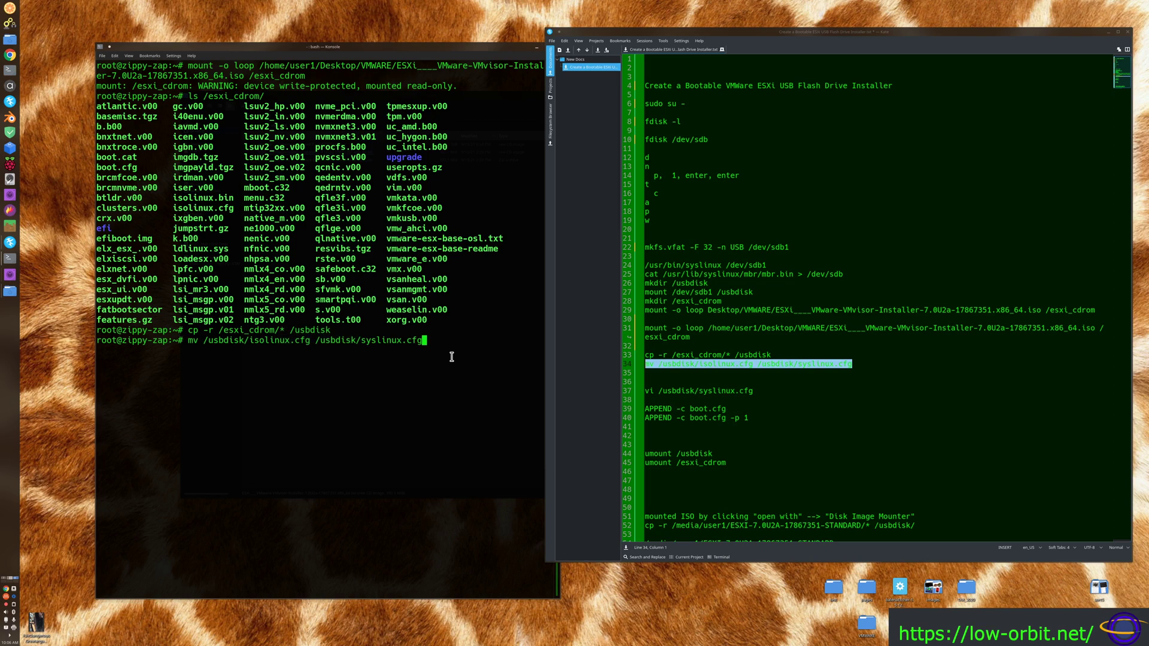
pyautogui.press('Return')
# Copy "vi /usbdisk/syslinux.cfg" from the notes and run it to open the boot configuration file for editing
pyautogui.click(763, 392)
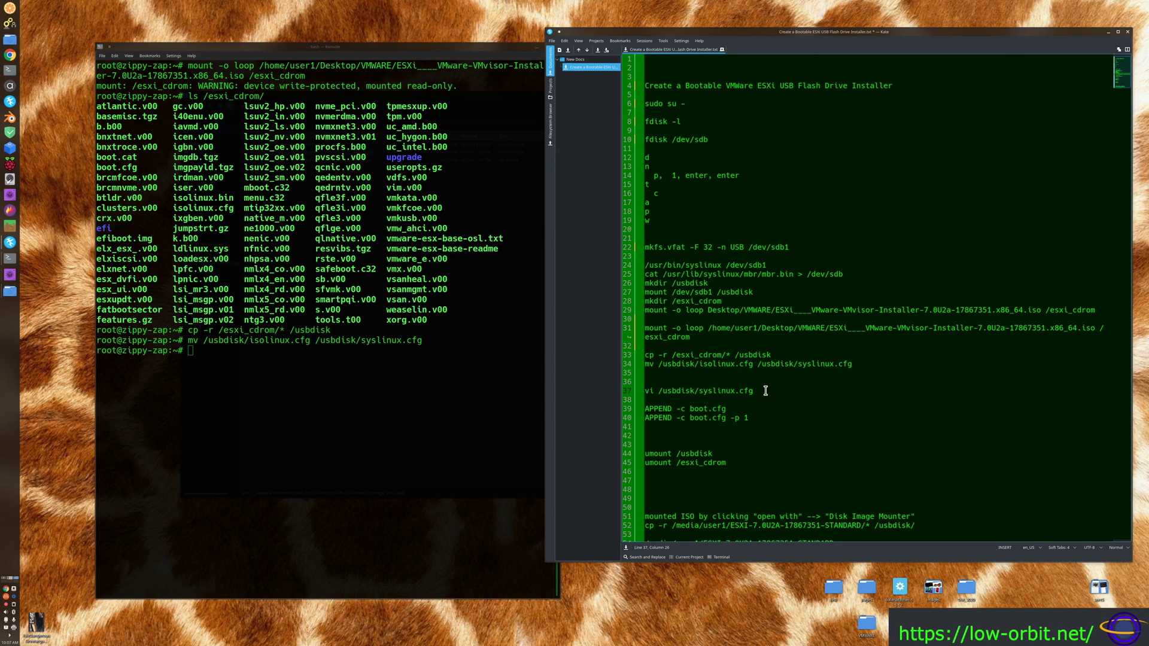
pyautogui.moveTo(766, 390); pyautogui.dragTo(644, 392)
pyautogui.click(747, 399)
pyautogui.moveTo(771, 389); pyautogui.dragTo(626, 390)
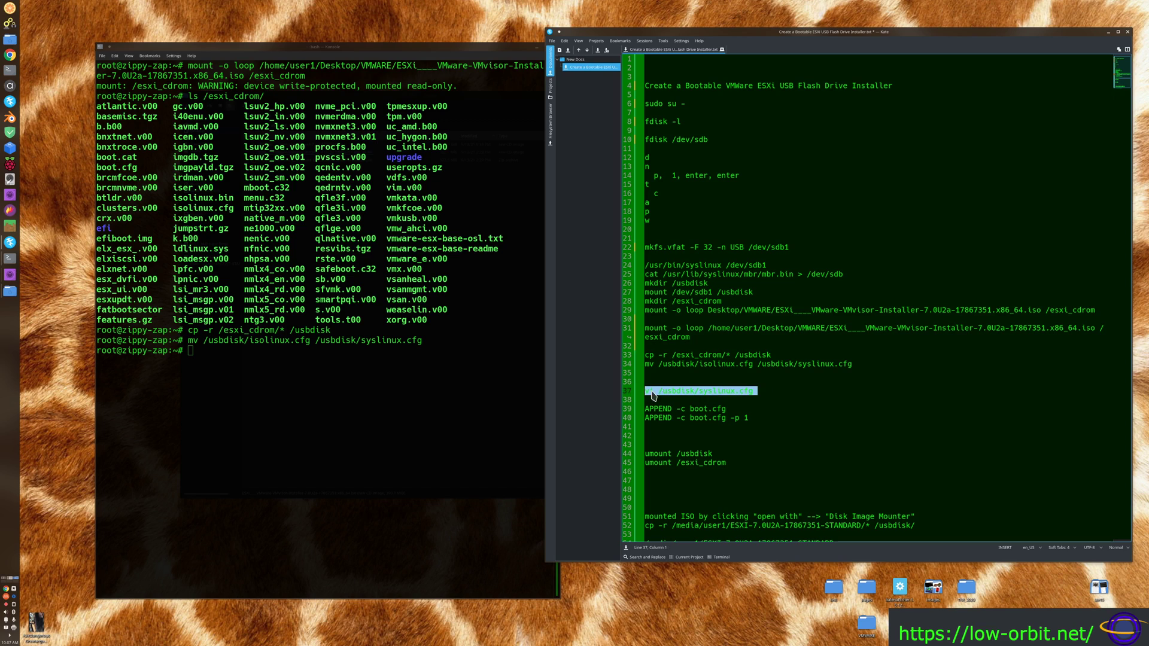
pyautogui.rightClick(686, 398)
pyautogui.click(688, 403)
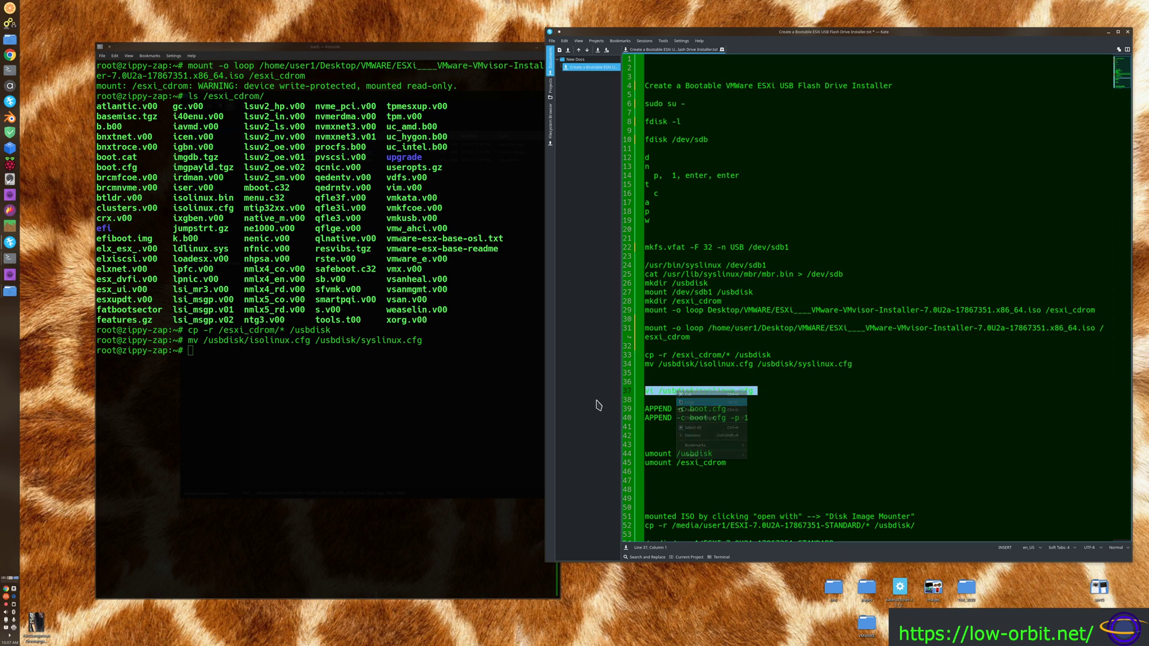
pyautogui.rightClick(197, 338)
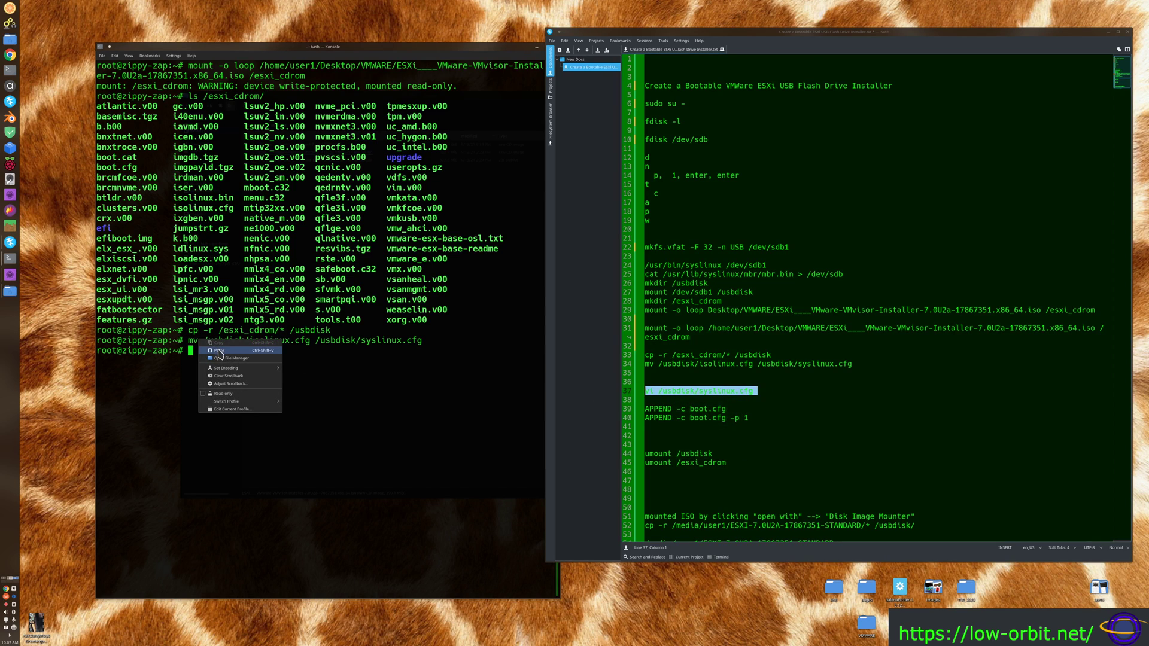
pyautogui.click(217, 351)
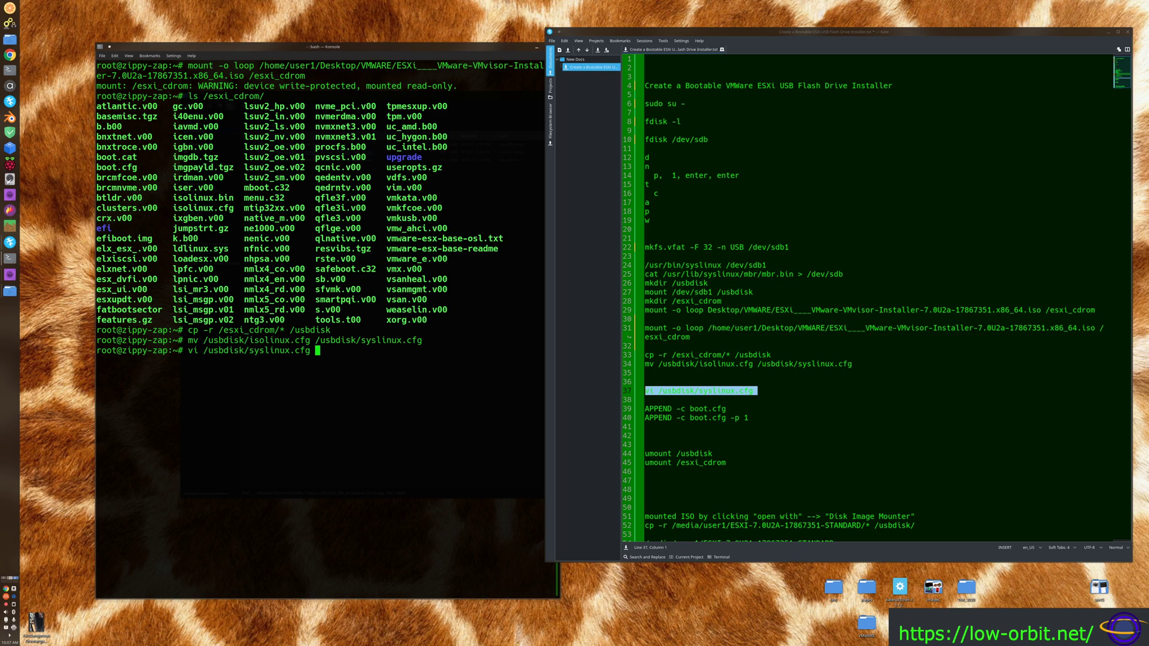
pyautogui.press('Return')
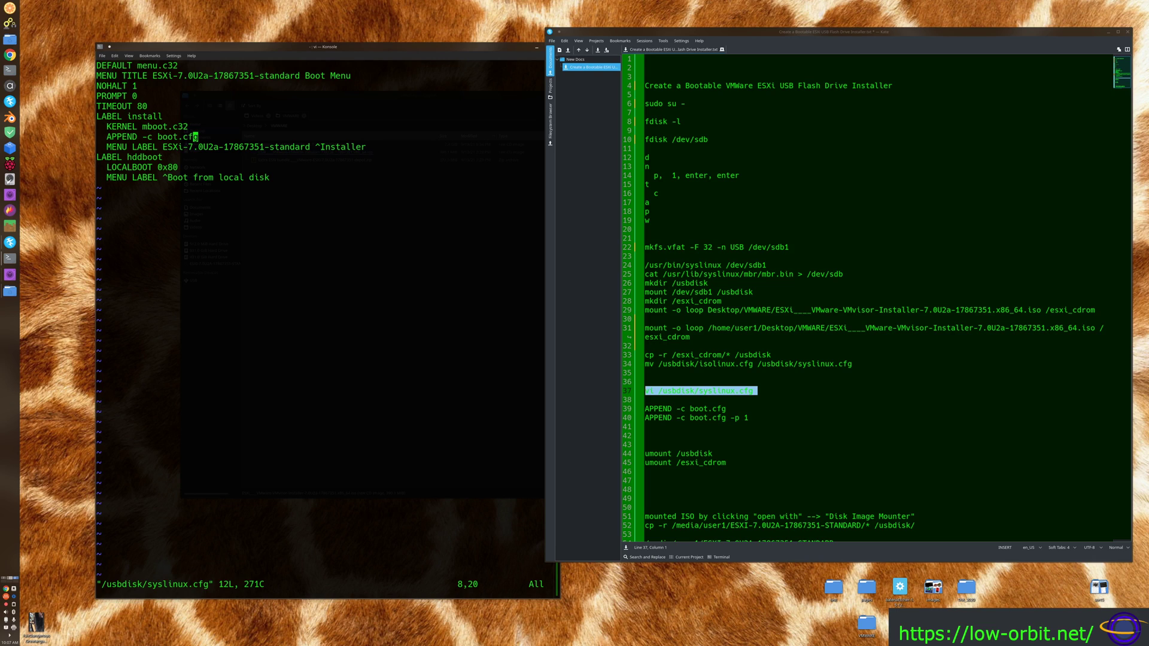
# Add " -p 1" to the end of the "APPEND -c boot.cfg" line, then save the file and quit vi
pyautogui.press('Down')
pyautogui.press('Up')
pyautogui.write('a -')
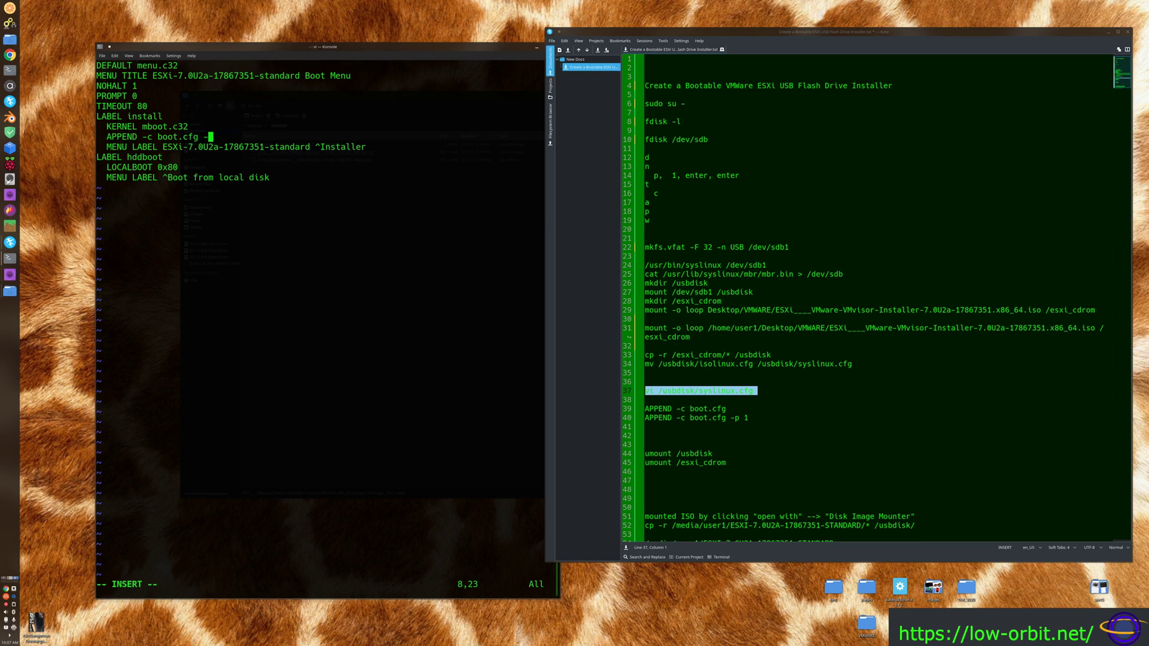
pyautogui.write('p 1')
pyautogui.press('Escape')
pyautogui.write(':wq')
pyautogui.press('Return')
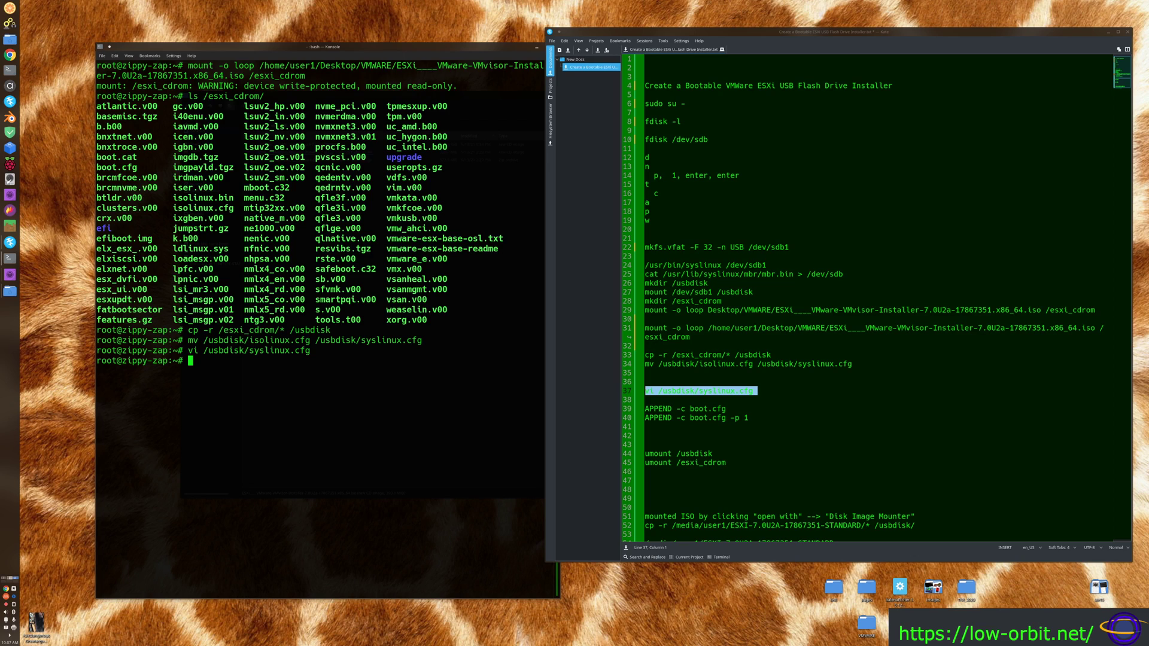
# Copy the "umount /usbdisk" and "umount /esxi_cdrom" commands from the notes and run both to unmount the USB drive and the ISO
pyautogui.click(726, 426)
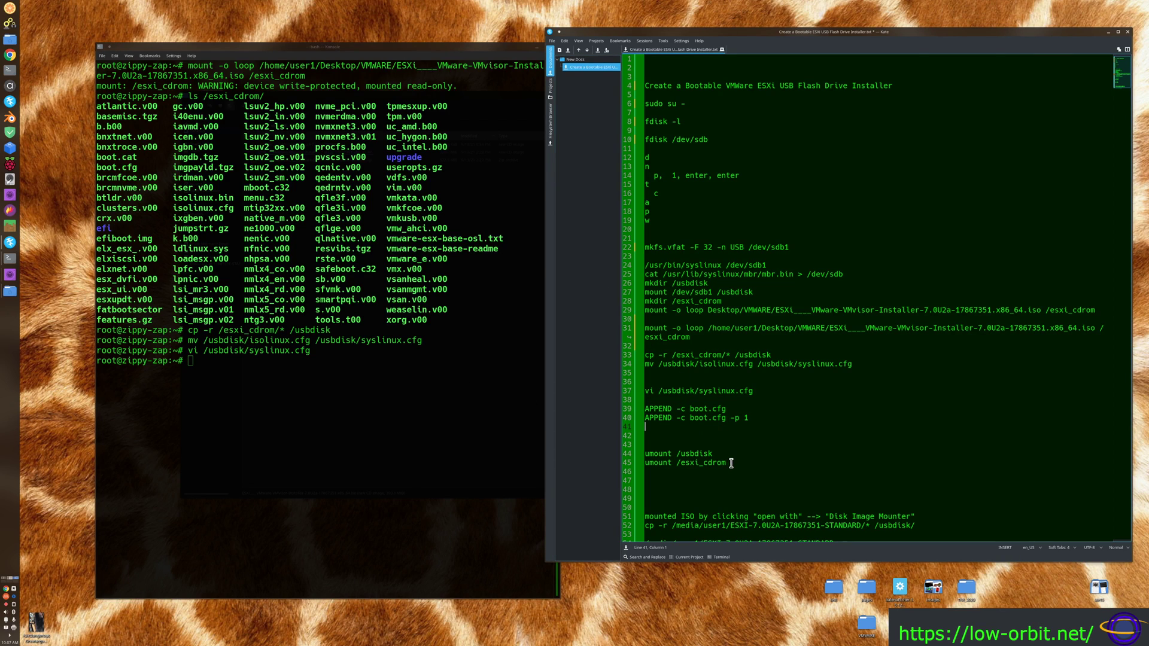
pyautogui.moveTo(727, 463); pyautogui.dragTo(643, 455)
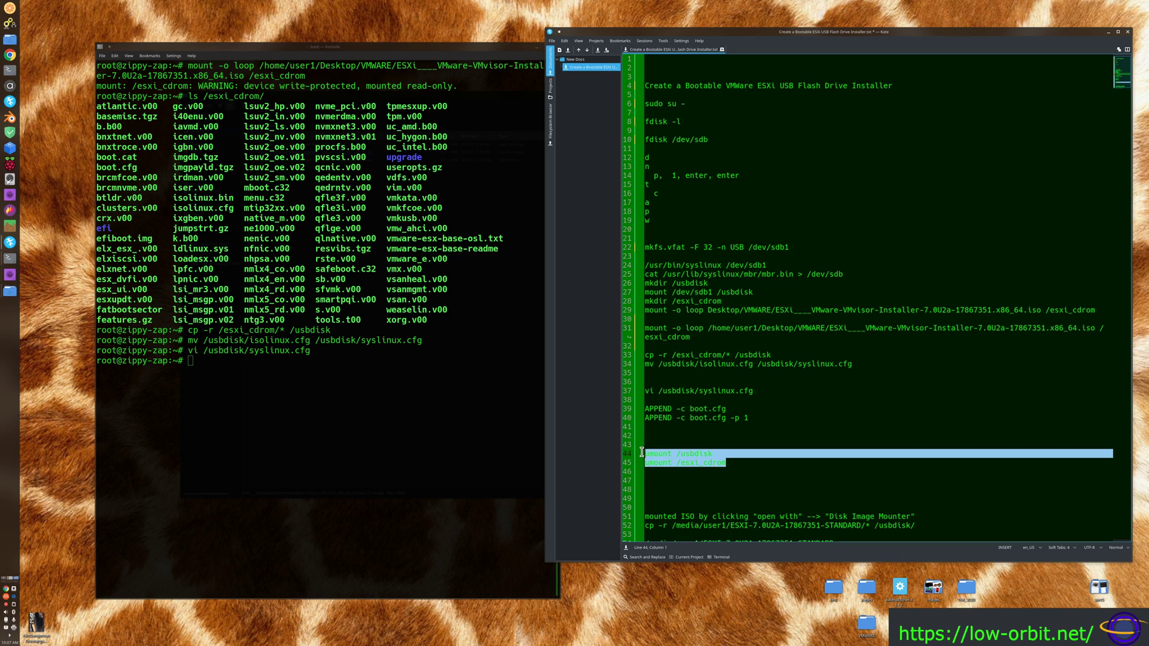
pyautogui.rightClick(281, 333)
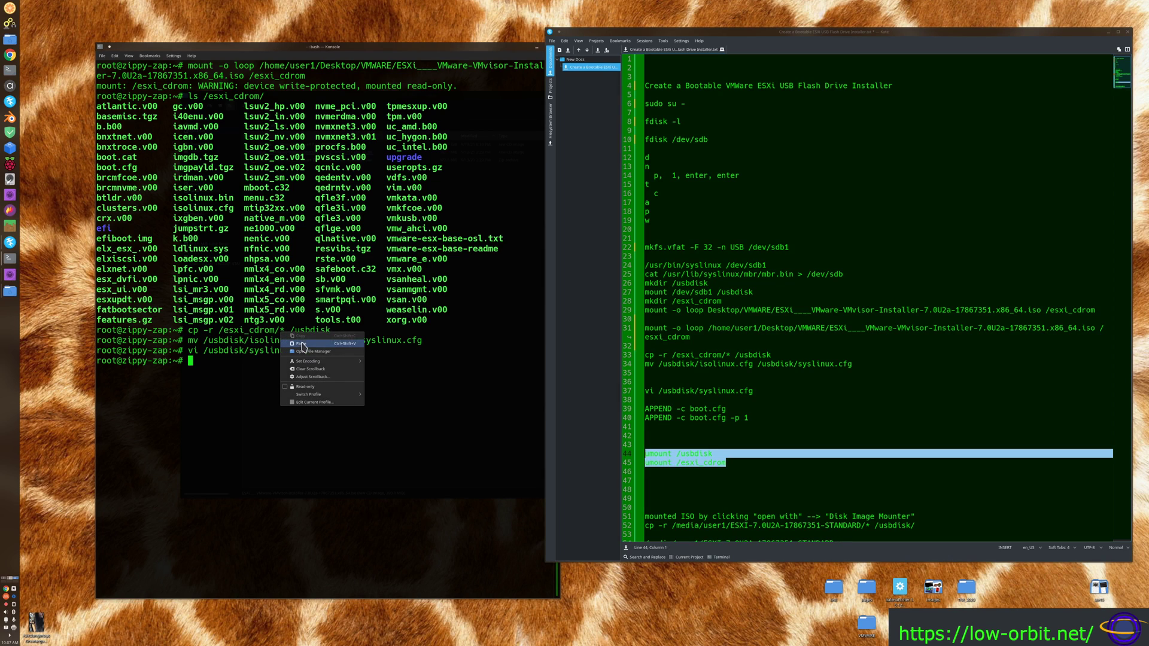
pyautogui.click(302, 344)
pyautogui.press('Return')
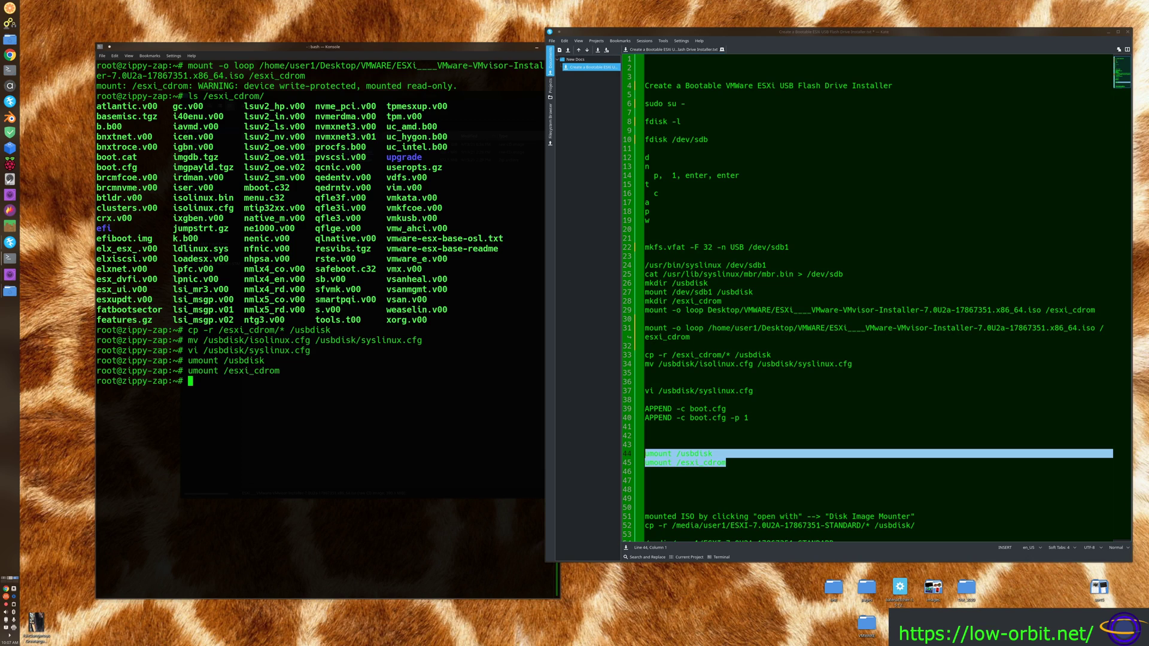
# Delete the Disk Image Mounter note, its cp command and the /media/user1 path from the end of the notes
pyautogui.click(748, 383)
pyautogui.scroll(-1, 747, 382)
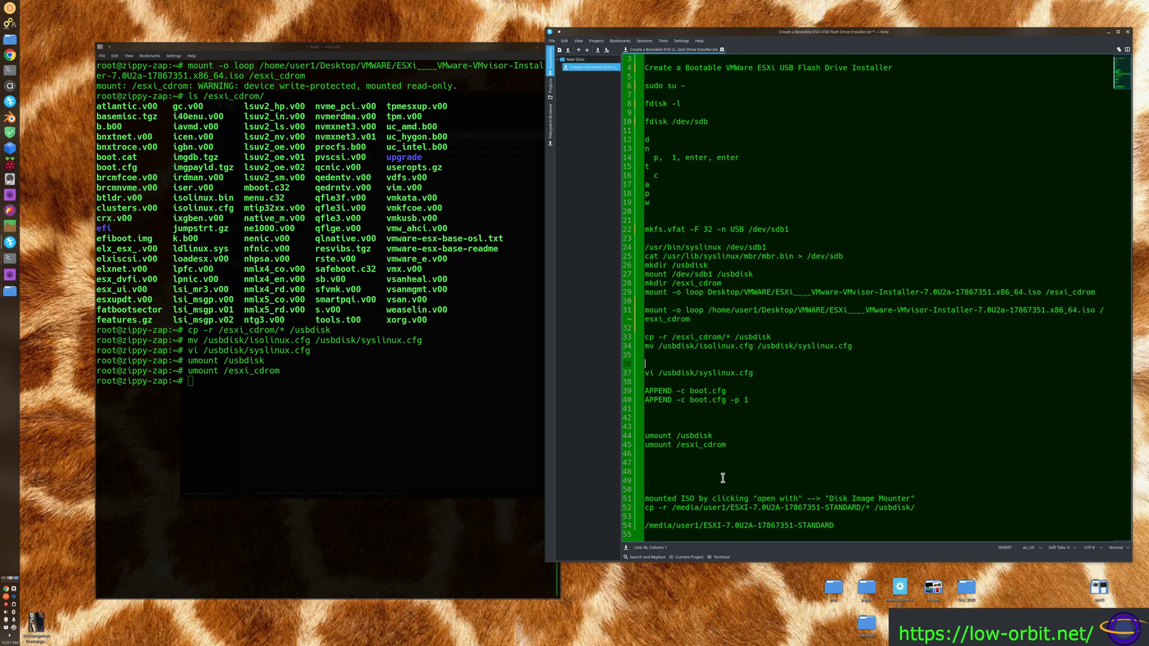
pyautogui.moveTo(694, 480); pyautogui.dragTo(885, 528)
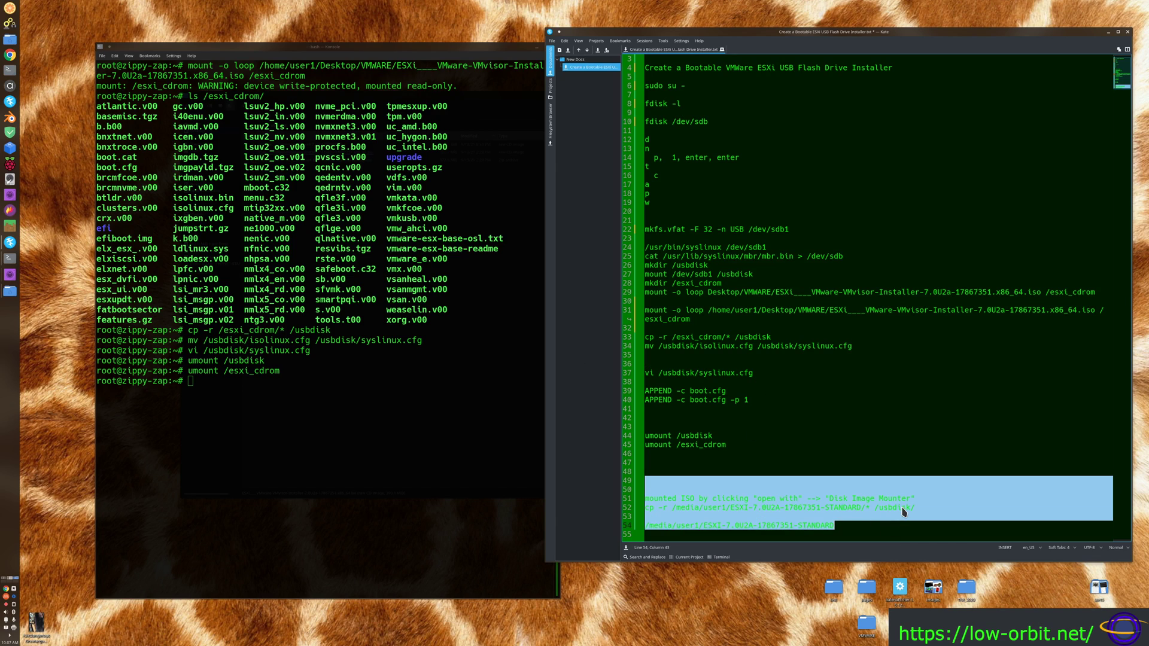
pyautogui.press('BackSpace')
pyautogui.press('Up')
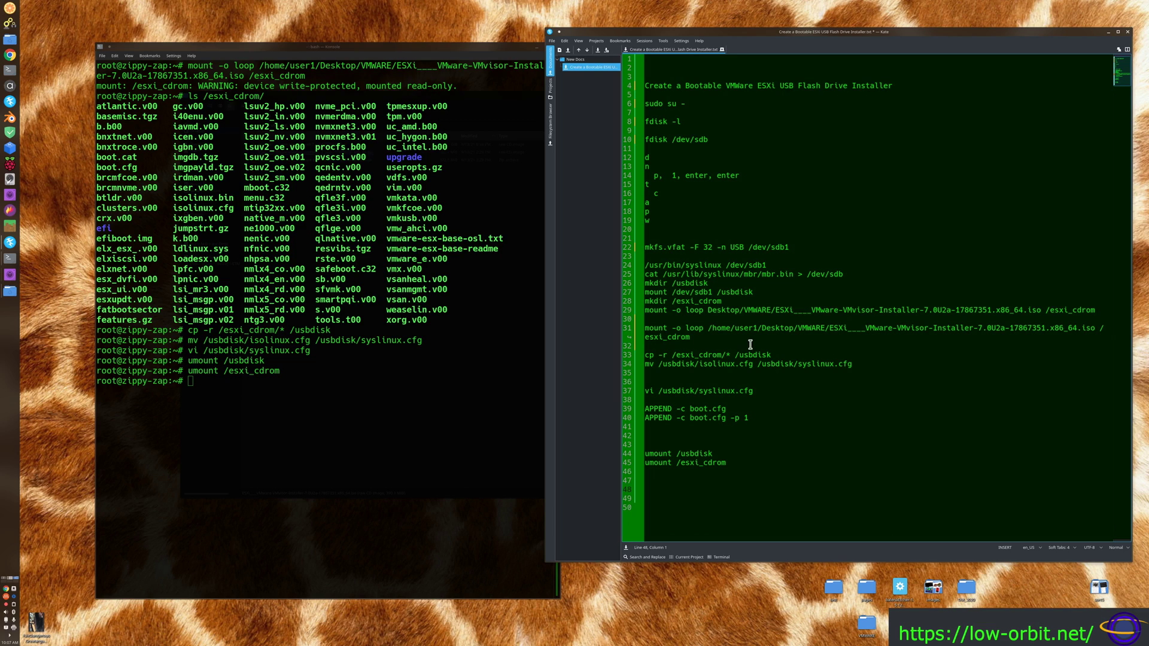
# Delete the mount line with the relative Desktop/VMWARE path and the blank line below it, and save the notes
pyautogui.tripleClick(695, 310)
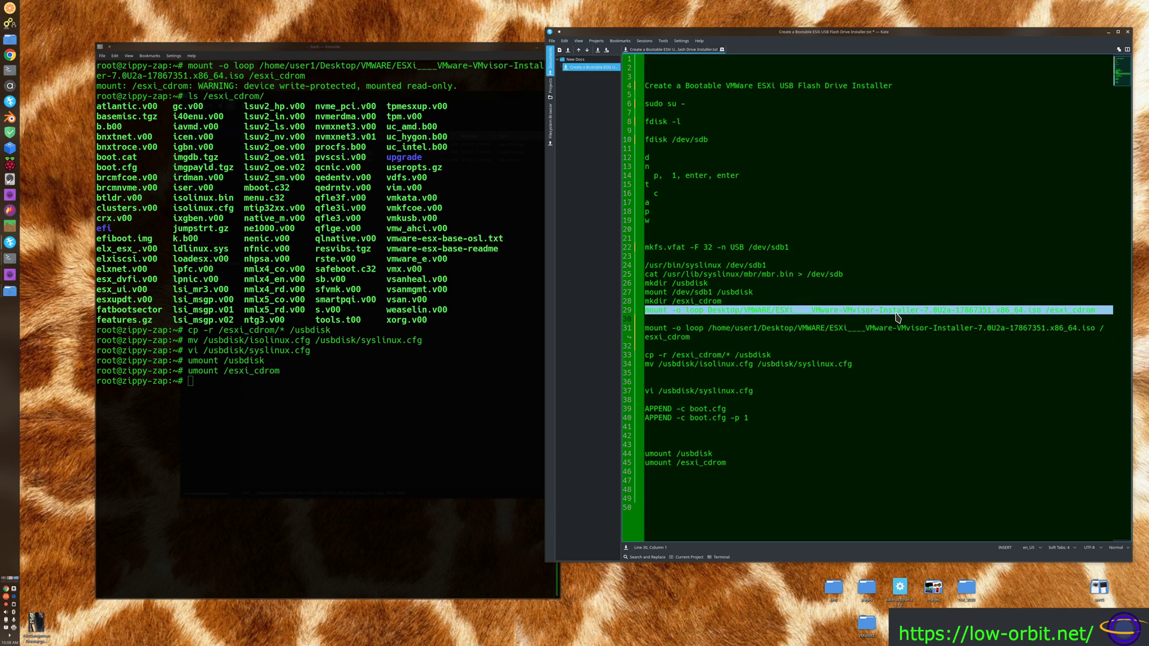
pyautogui.press('Delete')
pyautogui.press('Delete')
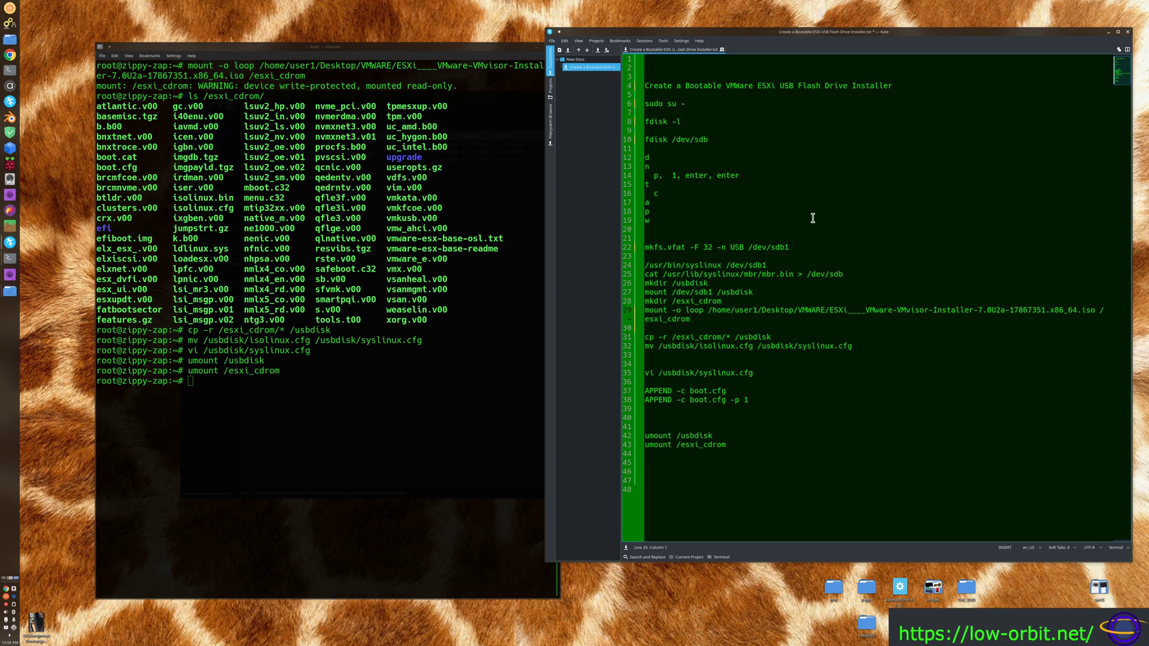
pyautogui.hotkey('ctrl', 's')
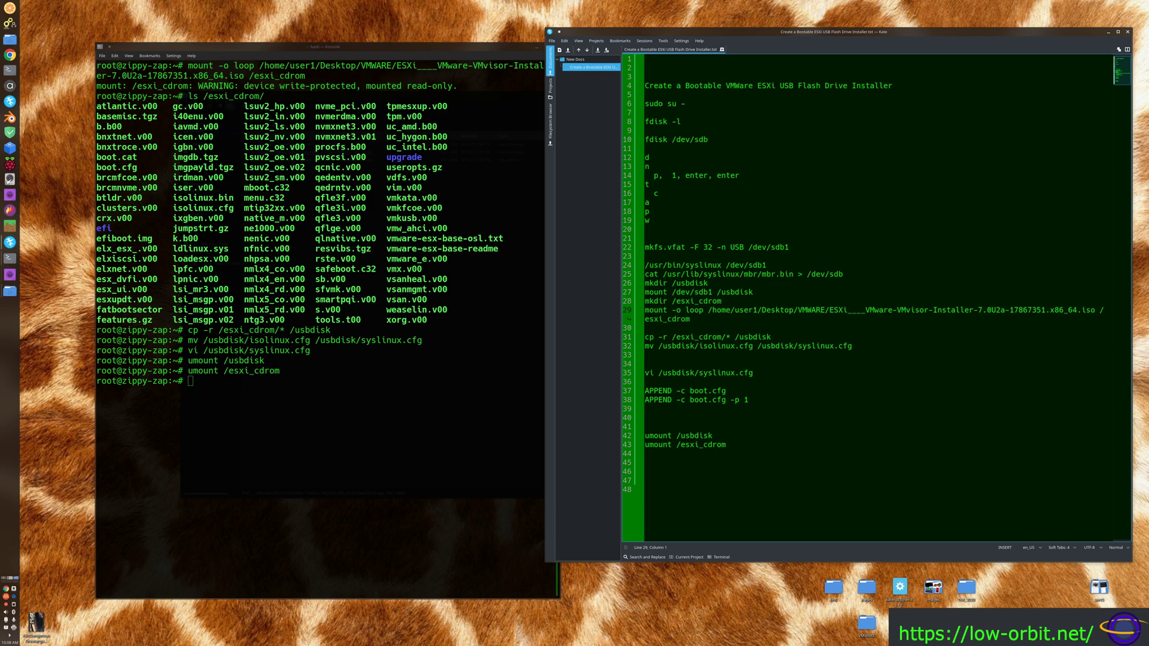